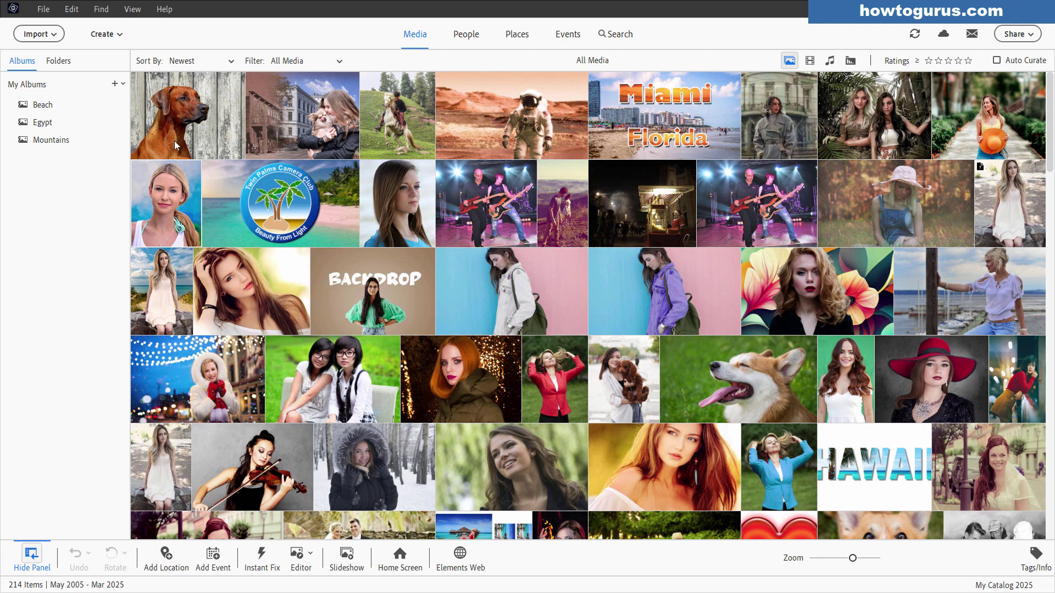
Step: Select the dog photo and open the Prints dialog for it from the File menu
{"action": "left_click", "coordinate": [179, 120]}
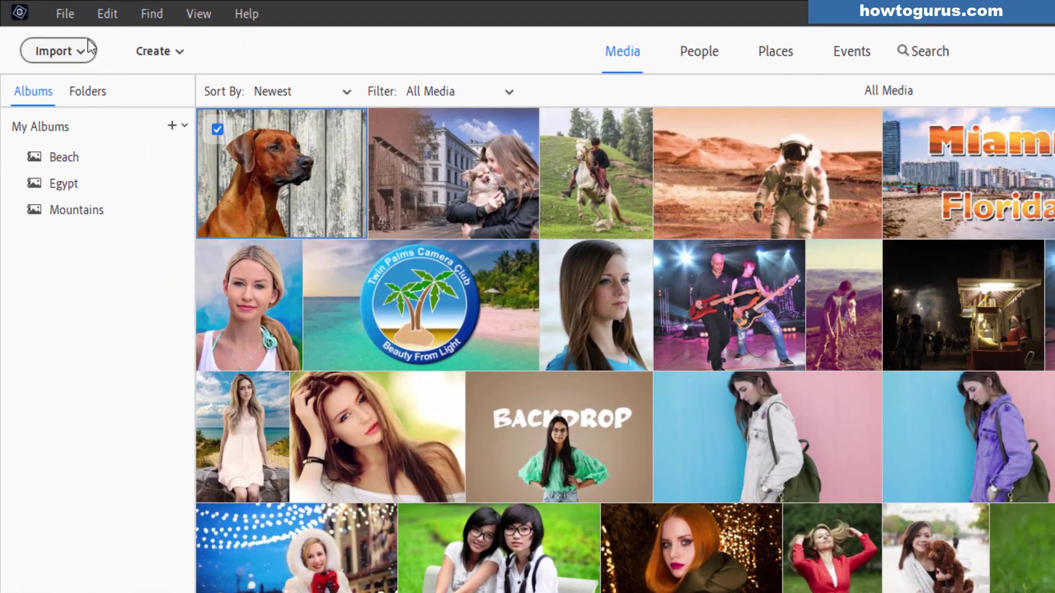
{"action": "left_click", "coordinate": [65, 14]}
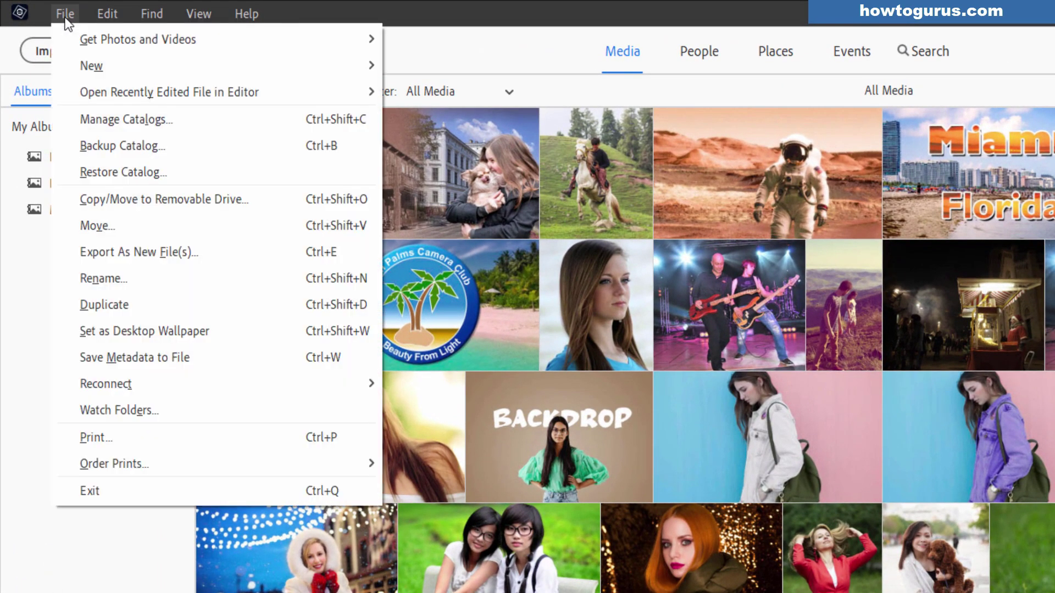
{"action": "left_click", "coordinate": [142, 435]}
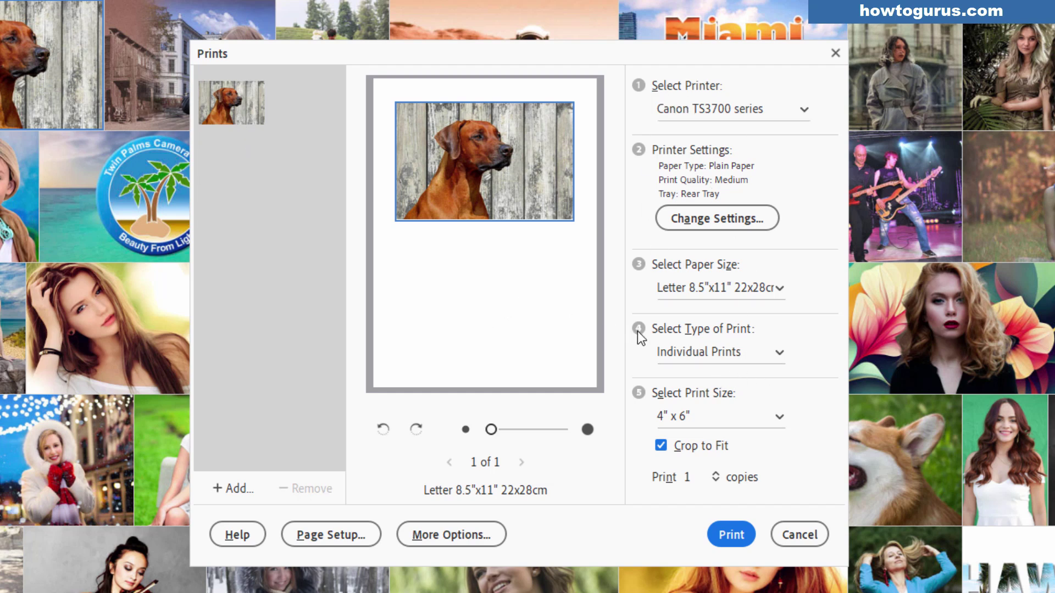
Step: Change the dog photo's print type from individual prints to Picture Package
{"action": "left_click", "coordinate": [779, 354]}
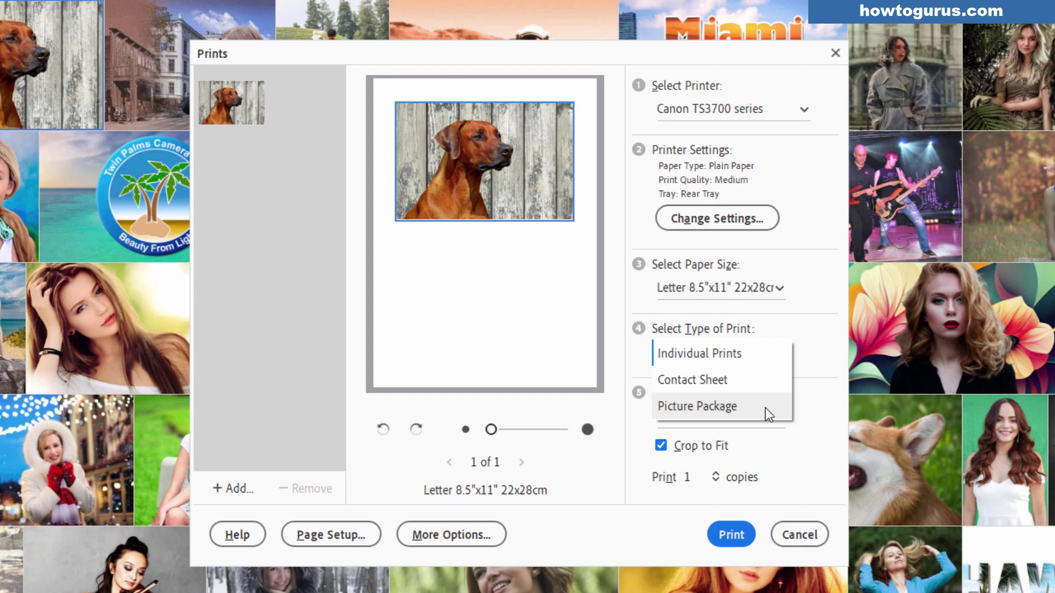
{"action": "left_click", "coordinate": [670, 408]}
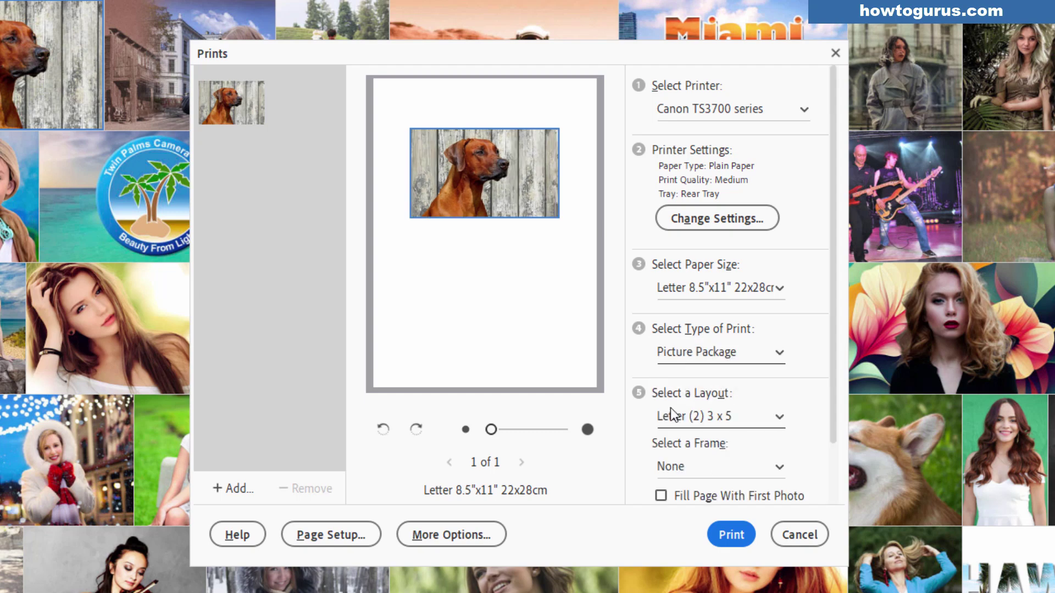
{"action": "left_click", "coordinate": [779, 417]}
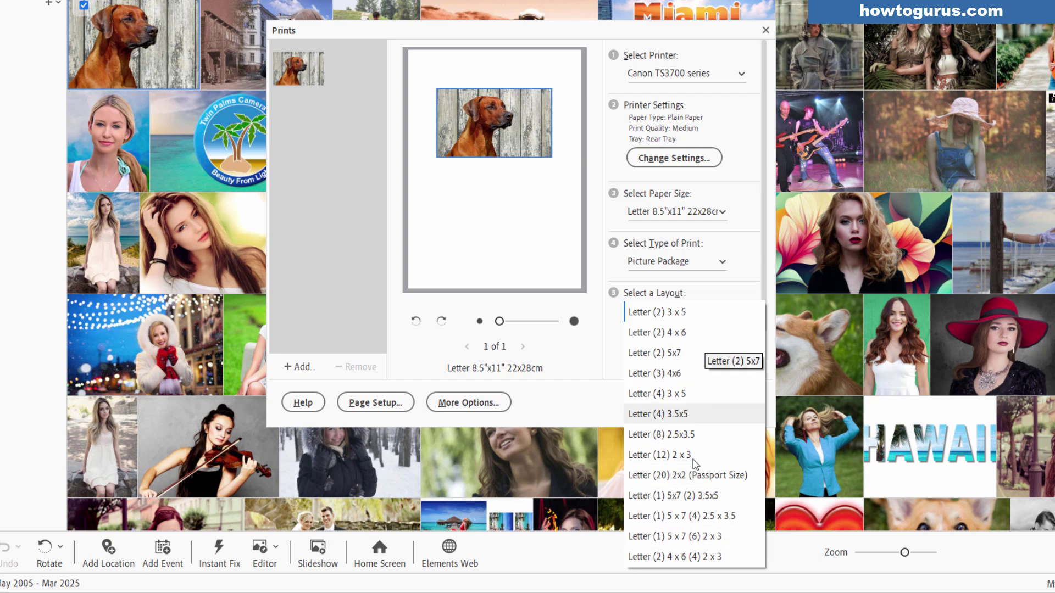
Step: Fill the page with two uncropped dog copies using Fill Page With First Photo and Letter (2) 5x7
{"action": "left_click", "coordinate": [695, 337]}
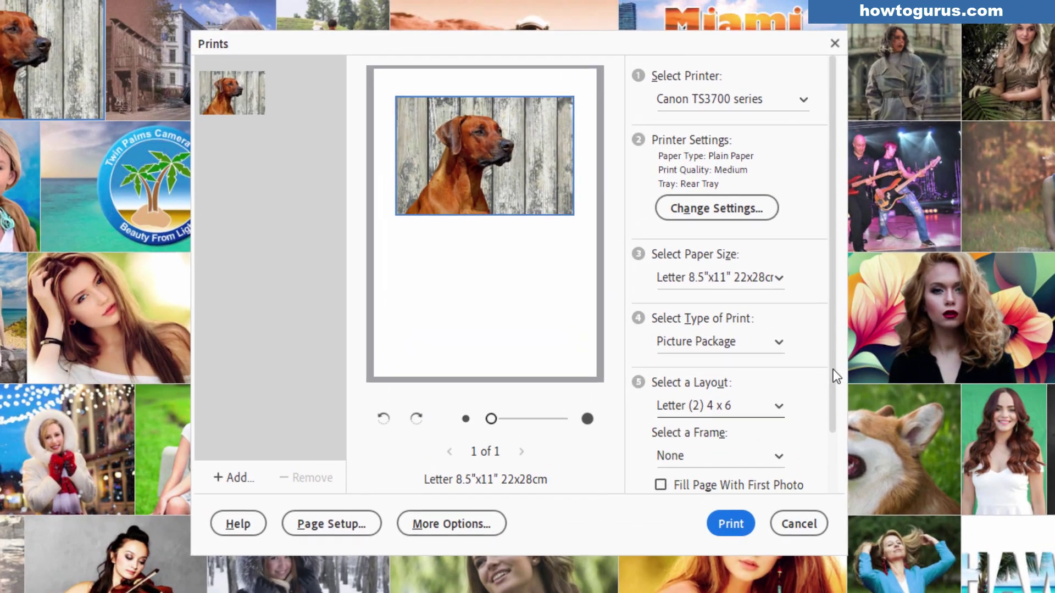
{"action": "left_click_drag", "start_coordinate": [763, 282], "coordinate": [763, 347]}
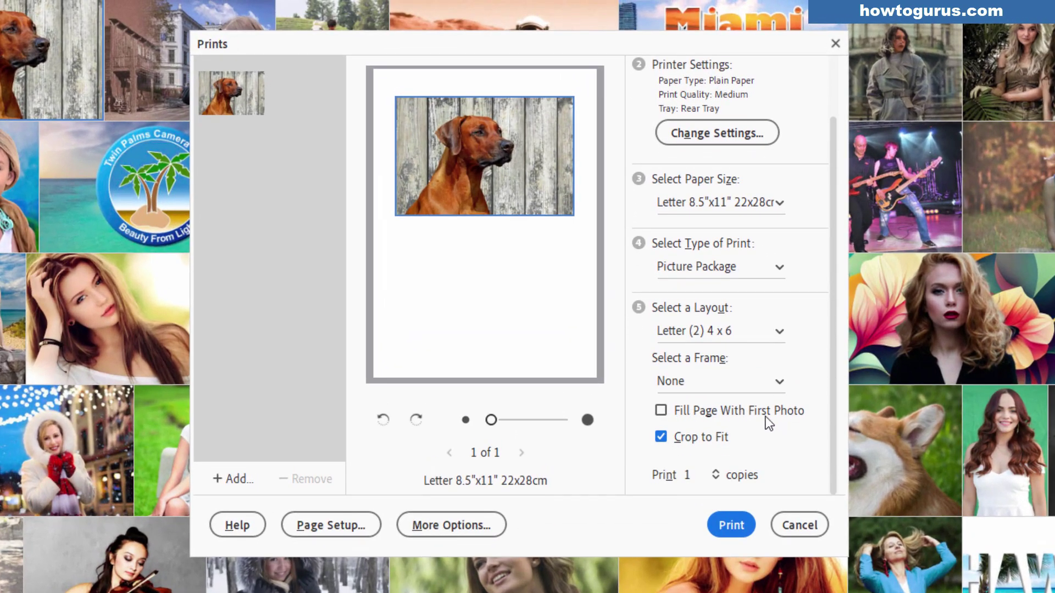
{"action": "left_click", "coordinate": [678, 413]}
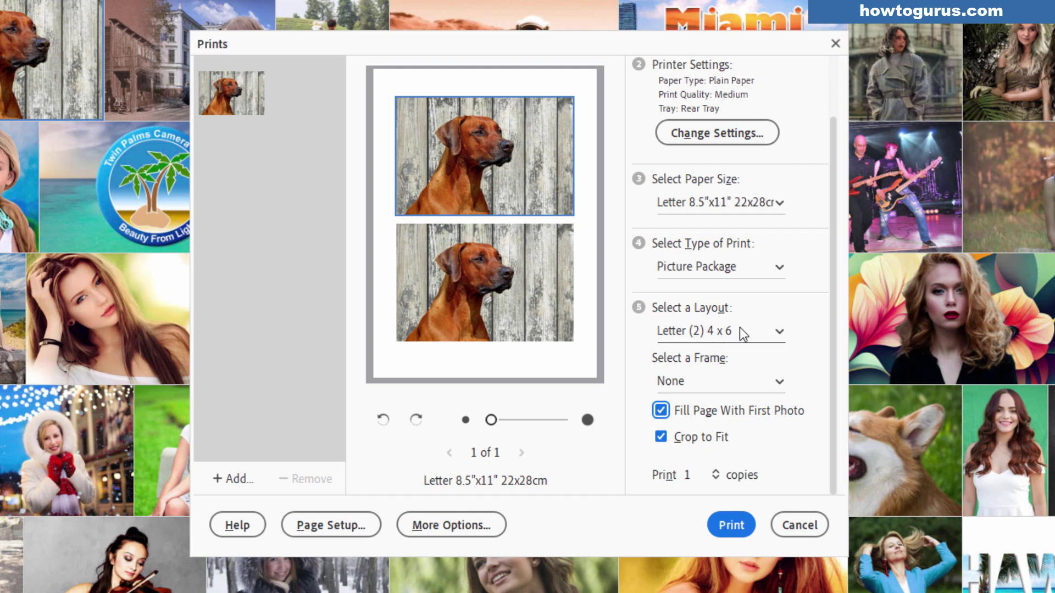
{"action": "left_click", "coordinate": [660, 436]}
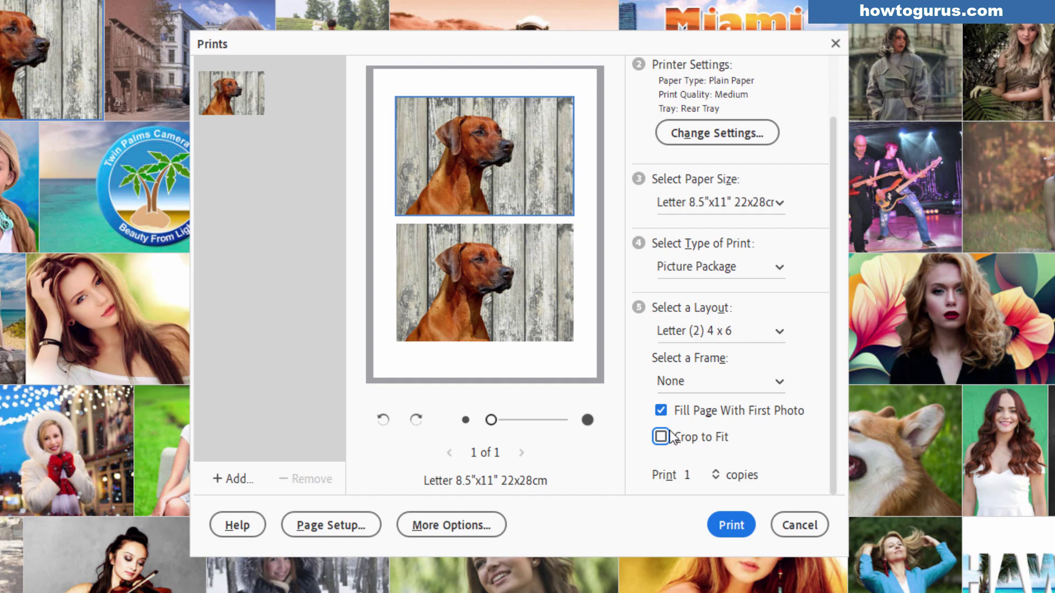
{"action": "left_click", "coordinate": [778, 336]}
{"action": "left_click", "coordinate": [749, 358]}
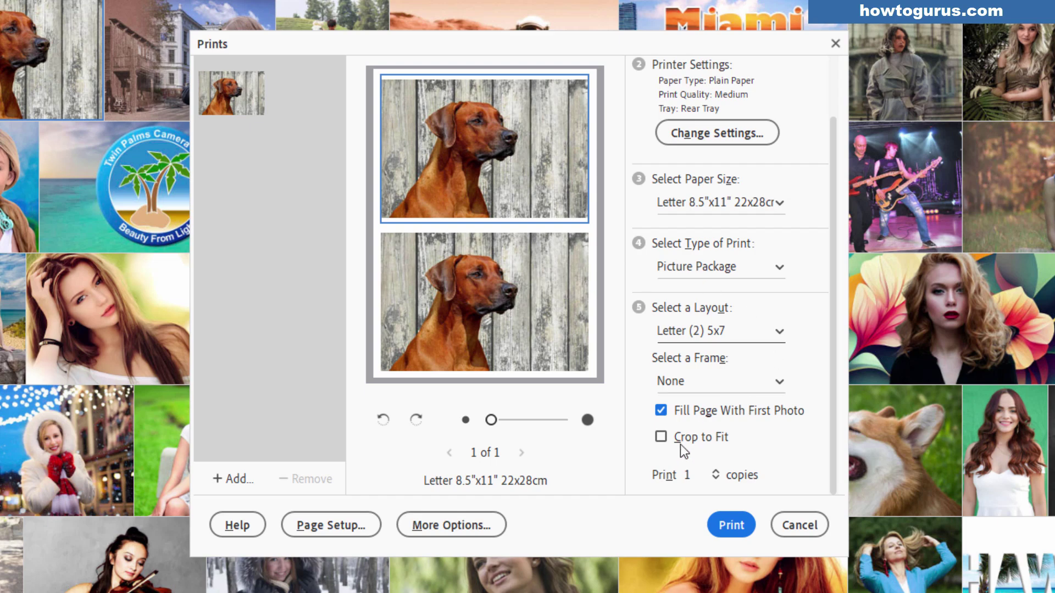
Step: Switch to Letter (2) 3 x 5 with Crop to Fit on, keeping copies at 1
{"action": "left_click", "coordinate": [660, 437]}
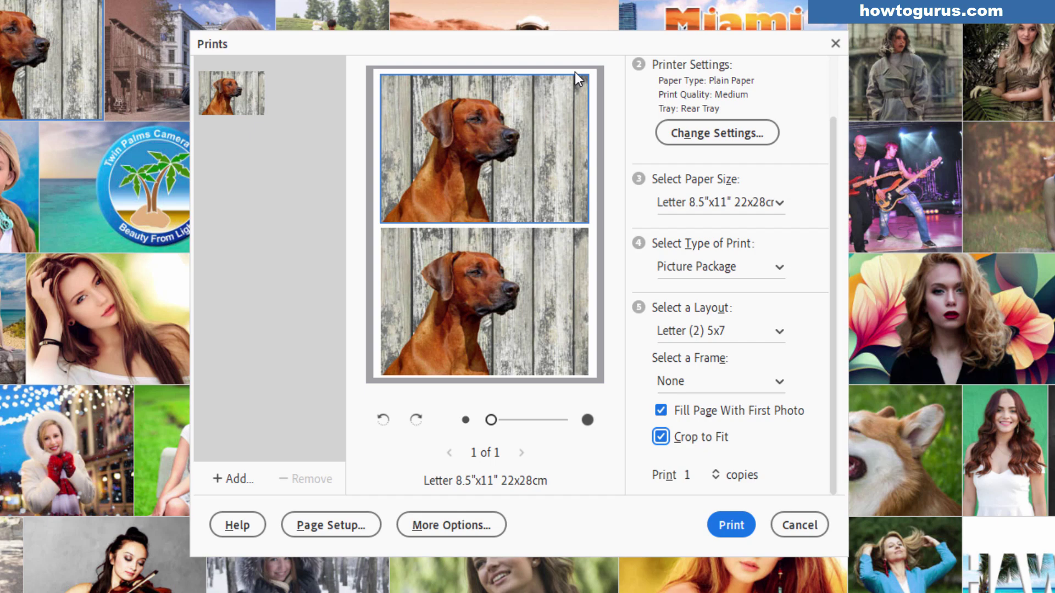
{"action": "left_click", "coordinate": [773, 329]}
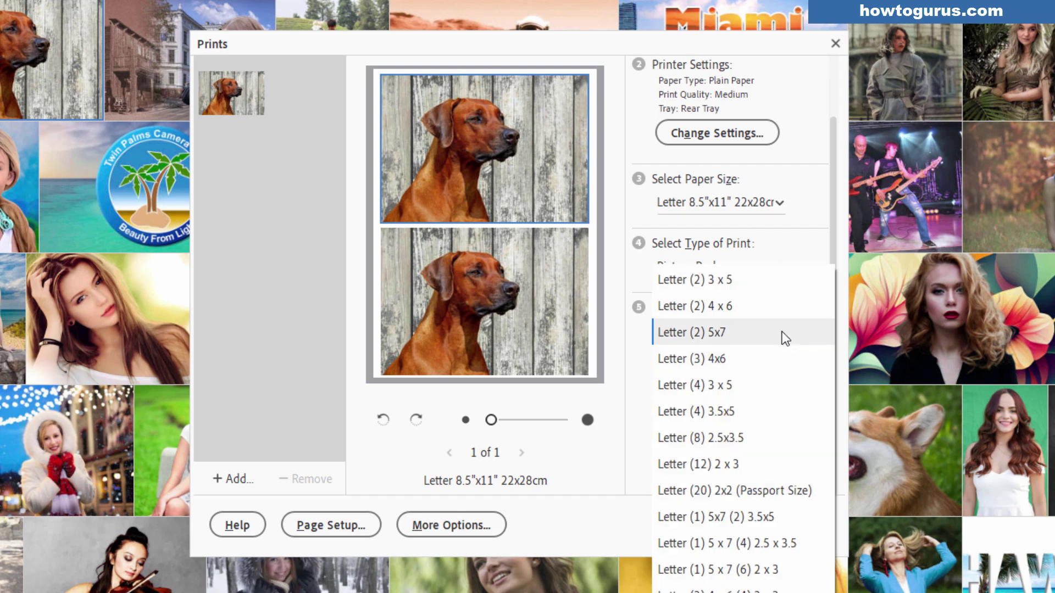
{"action": "left_click", "coordinate": [739, 282]}
{"action": "left_click", "coordinate": [689, 437]}
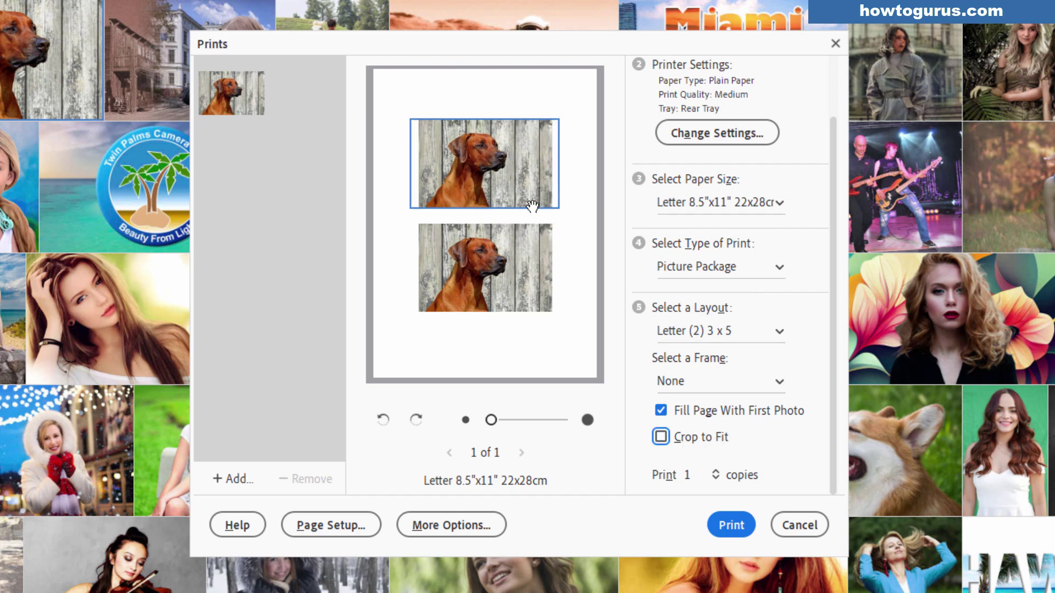
{"action": "left_click", "coordinate": [661, 437]}
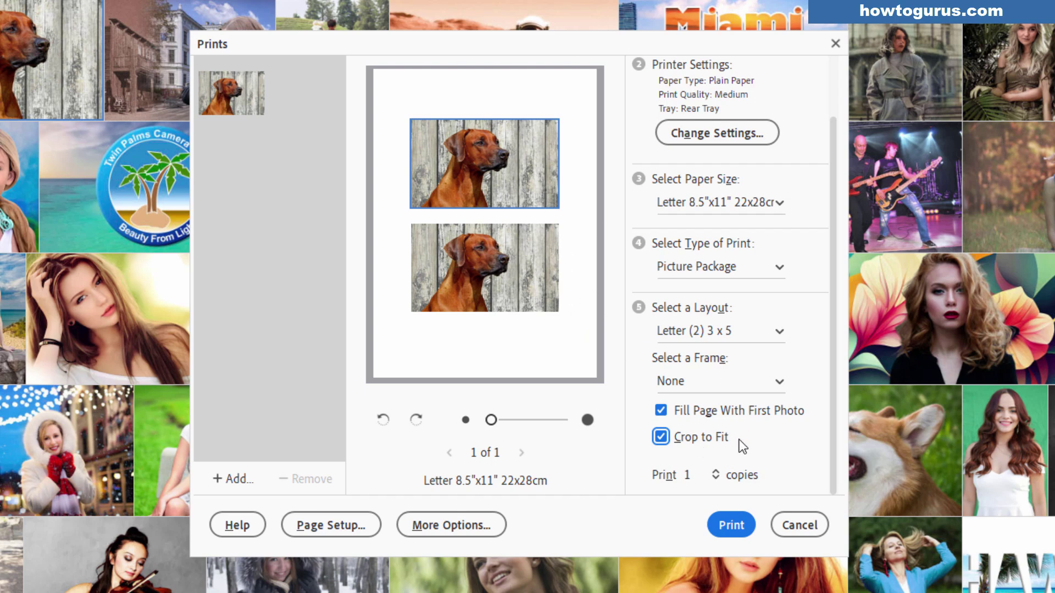
{"action": "left_click", "coordinate": [716, 471]}
{"action": "double_click", "coordinate": [715, 478]}
Step: Choose the Letter (1) 5 x 7 (6) 2 x 3 package layout for the dog photo
{"action": "left_click", "coordinate": [777, 331]}
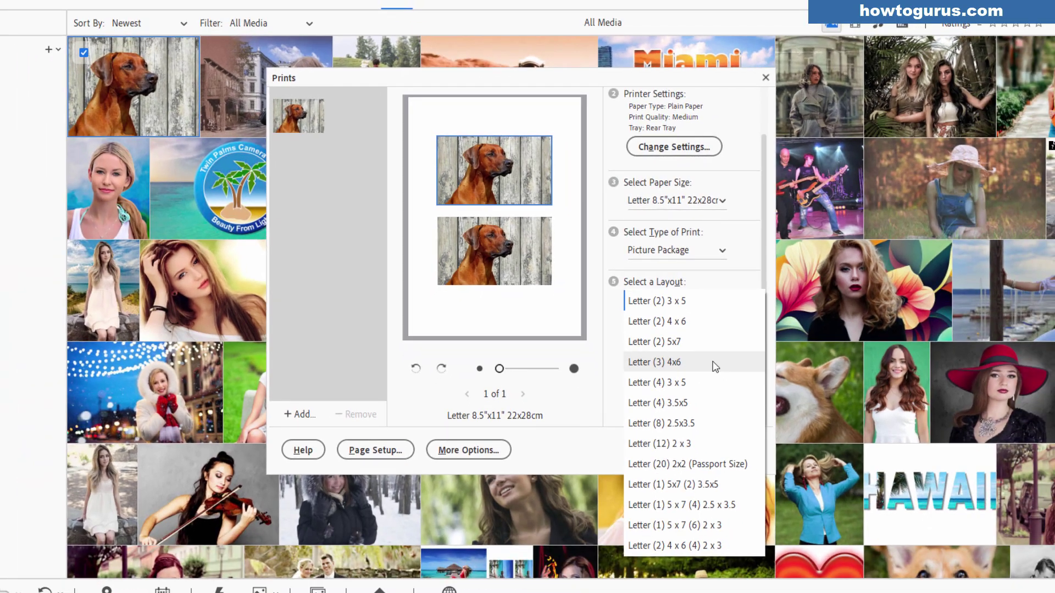
{"action": "left_click", "coordinate": [677, 525]}
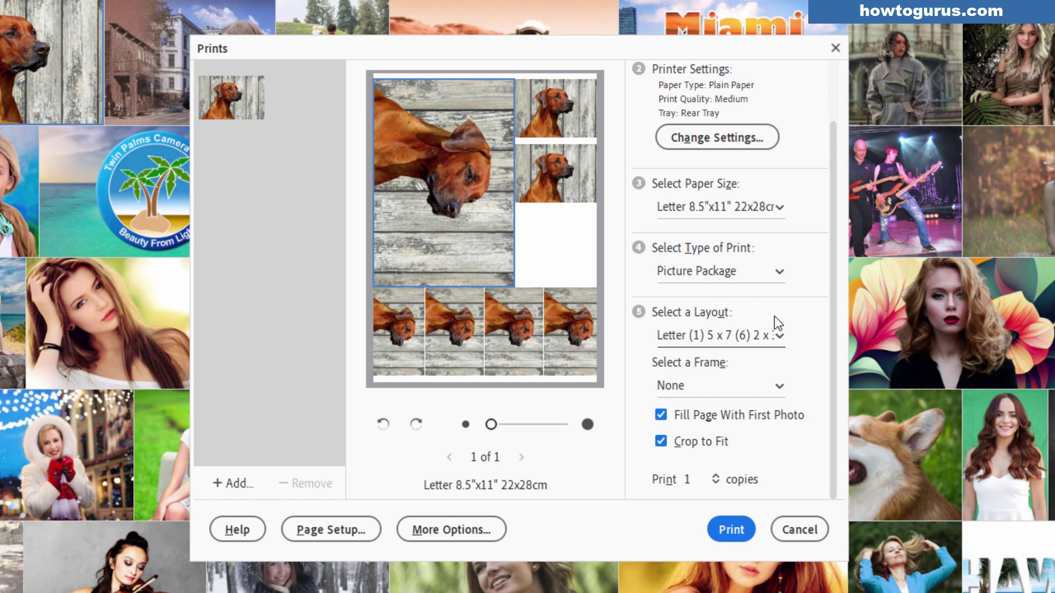
{"action": "left_click", "coordinate": [784, 334]}
{"action": "left_click", "coordinate": [816, 437]}
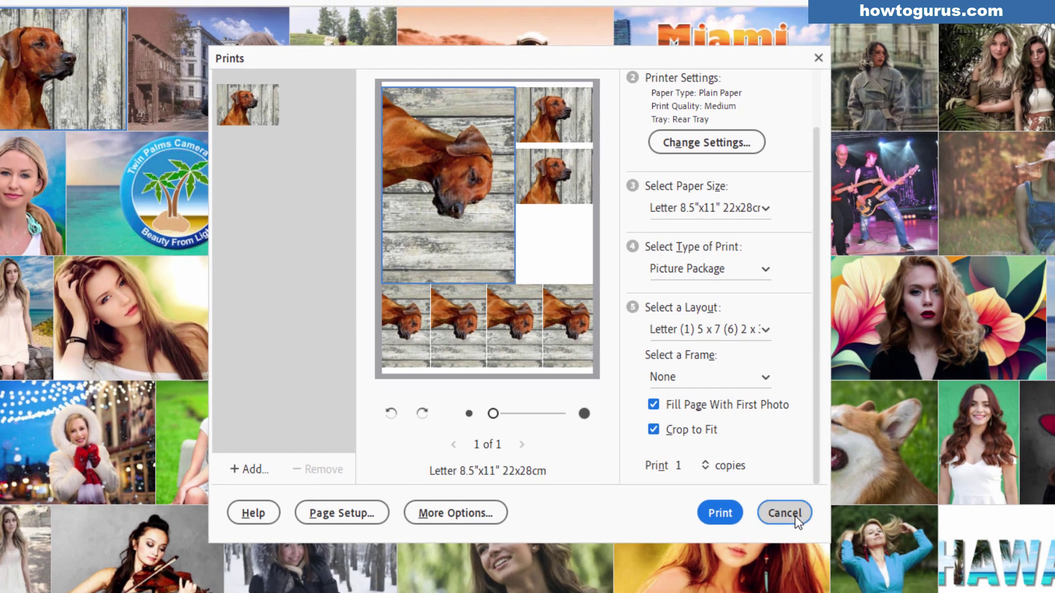
Step: Cancel the Prints dialog and select the city portrait, dog and corgi photos together
{"action": "left_click", "coordinate": [806, 526]}
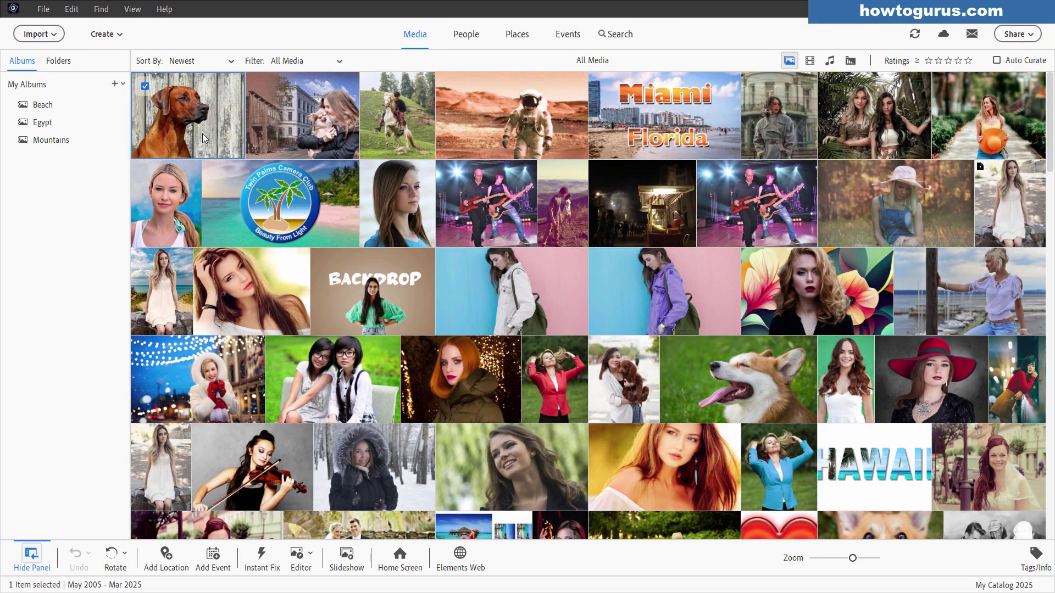
{"action": "left_click", "coordinate": [268, 121]}
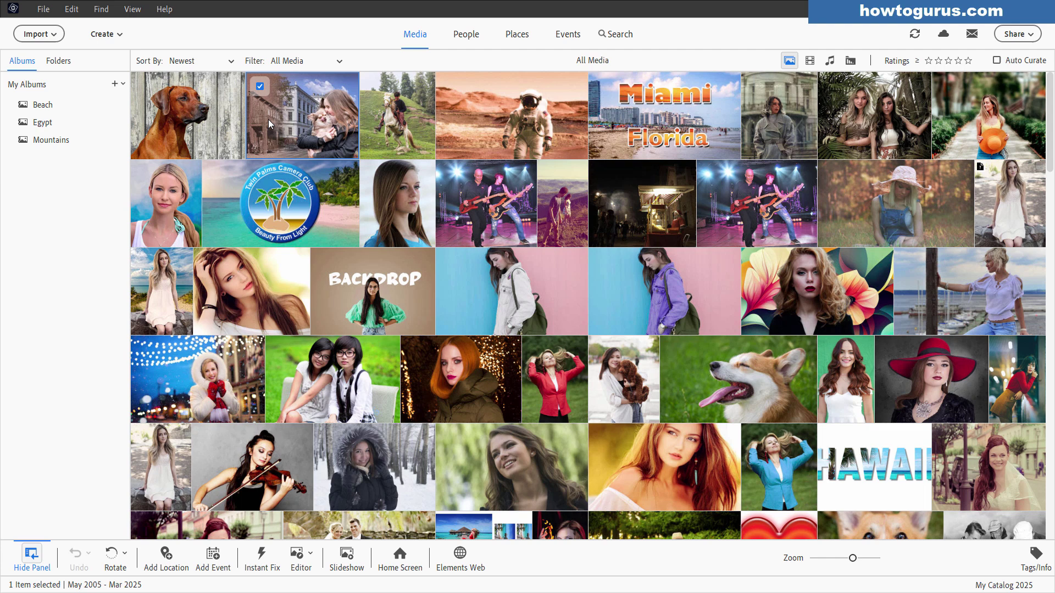
{"action": "left_click", "coordinate": [232, 121], "text": "ctrl"}
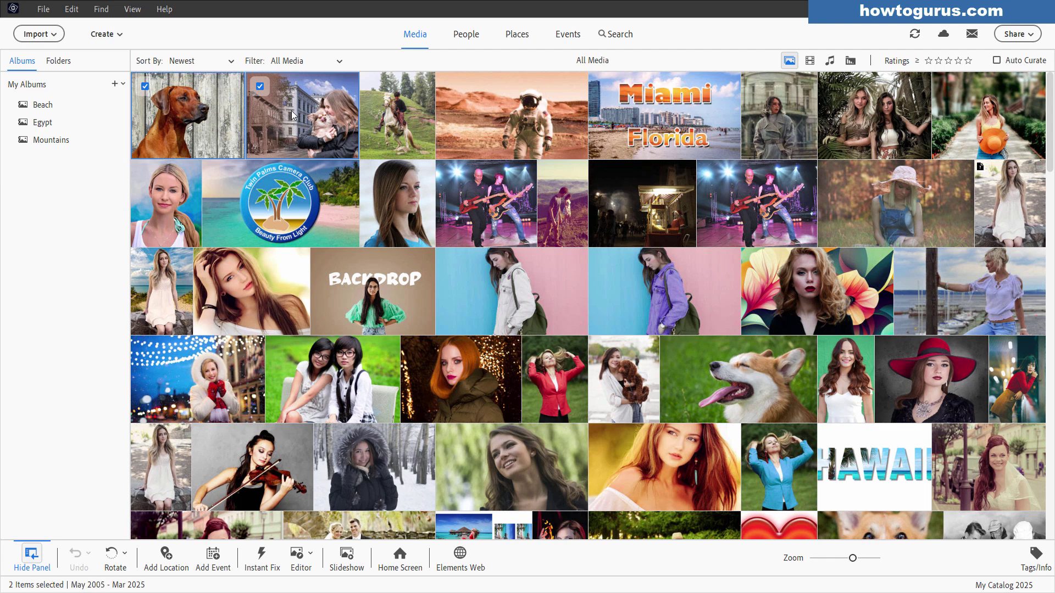
{"action": "left_click", "coordinate": [727, 376], "text": "ctrl"}
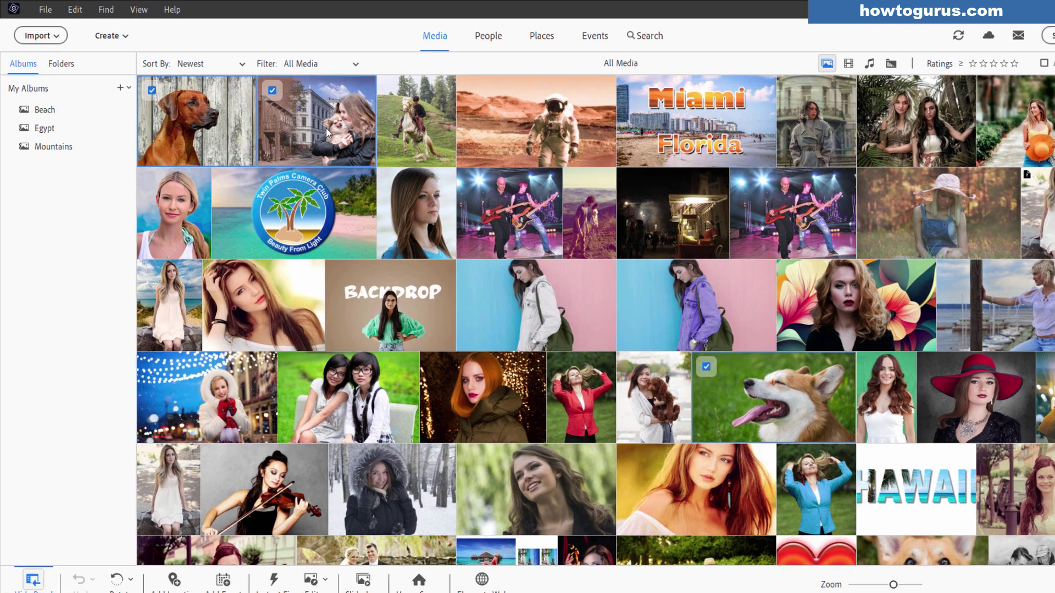
Step: Open print settings for the three selected photos and preview both Letter pages
{"action": "left_click", "coordinate": [47, 9]}
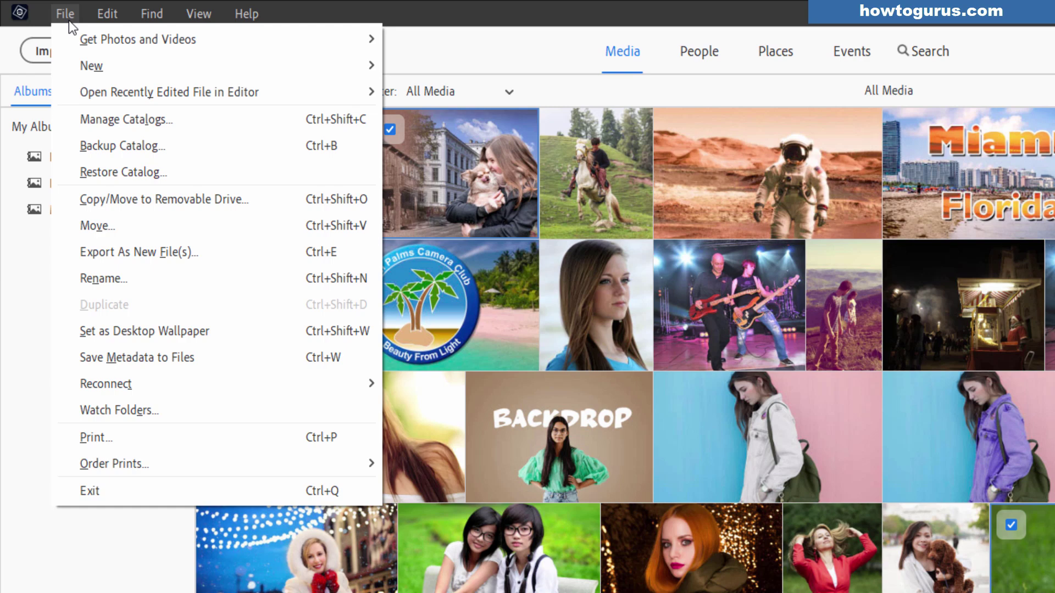
{"action": "left_click", "coordinate": [176, 437]}
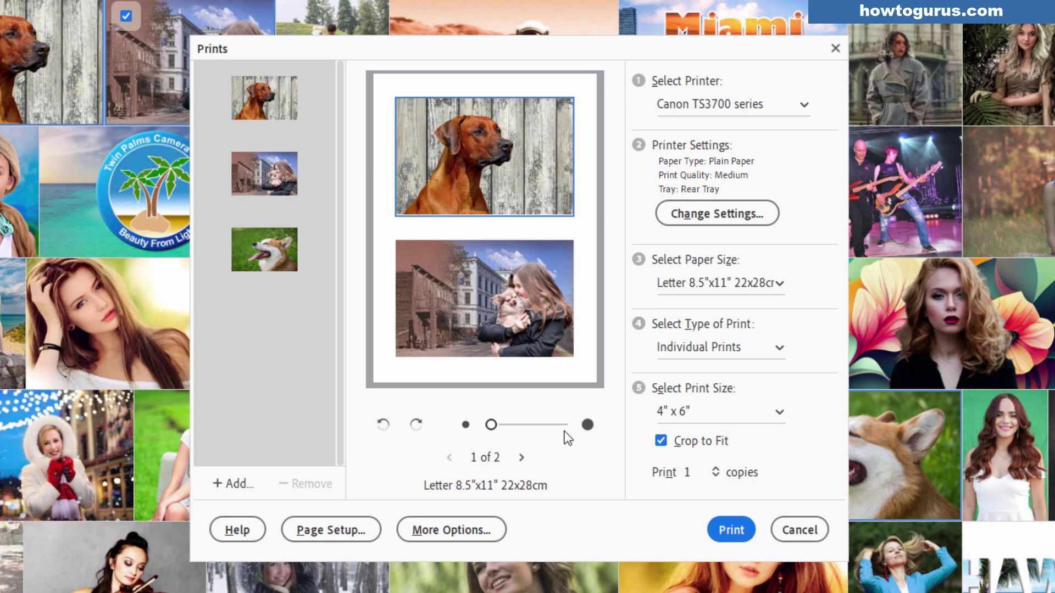
{"action": "left_click", "coordinate": [522, 457]}
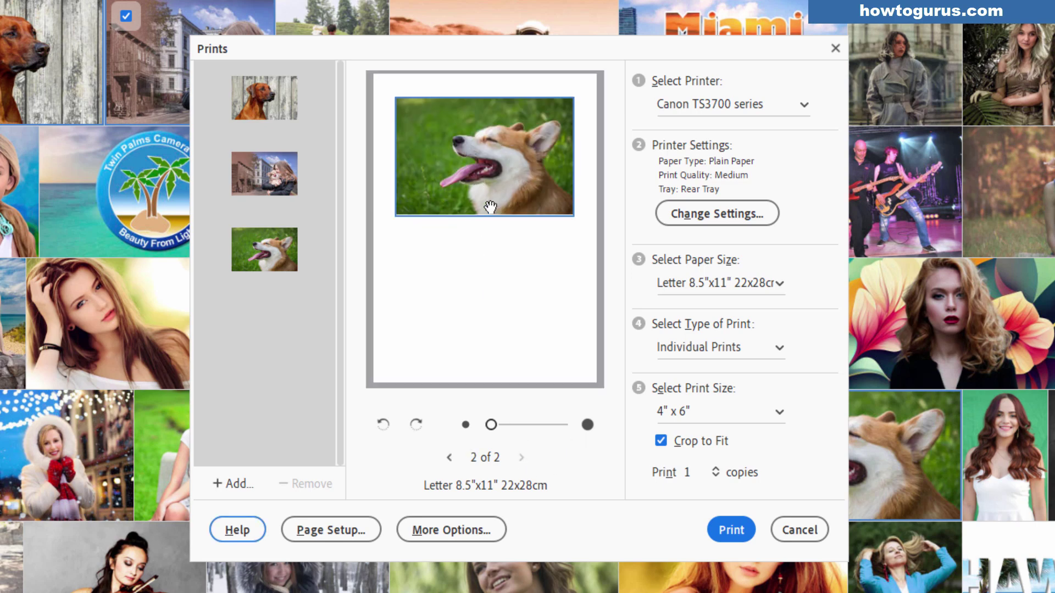
{"action": "scroll", "coordinate": [490, 190], "scroll_direction": "up", "scroll_amount": 1}
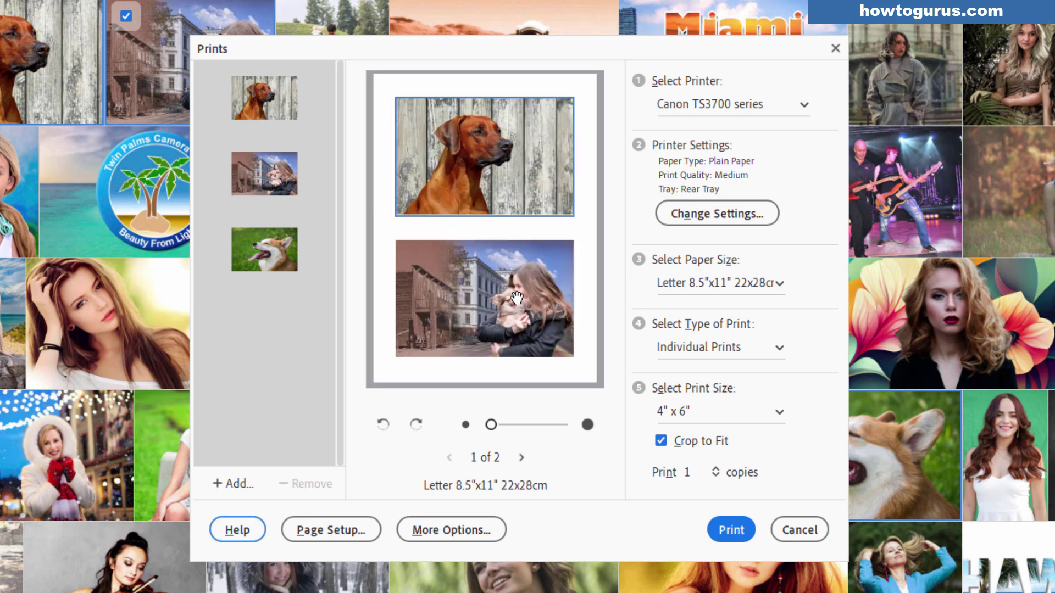
{"action": "left_click", "coordinate": [687, 348]}
Step: Make a Letter (4) 3.5x5 Picture Package filling each page, and review all three pages
{"action": "left_click", "coordinate": [700, 403]}
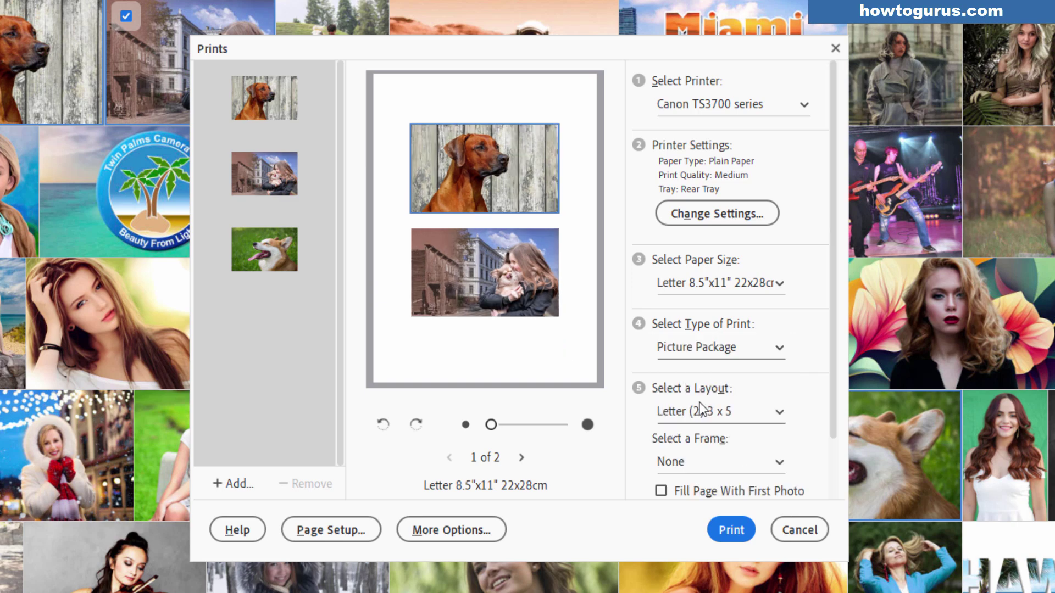
{"action": "left_click", "coordinate": [779, 413]}
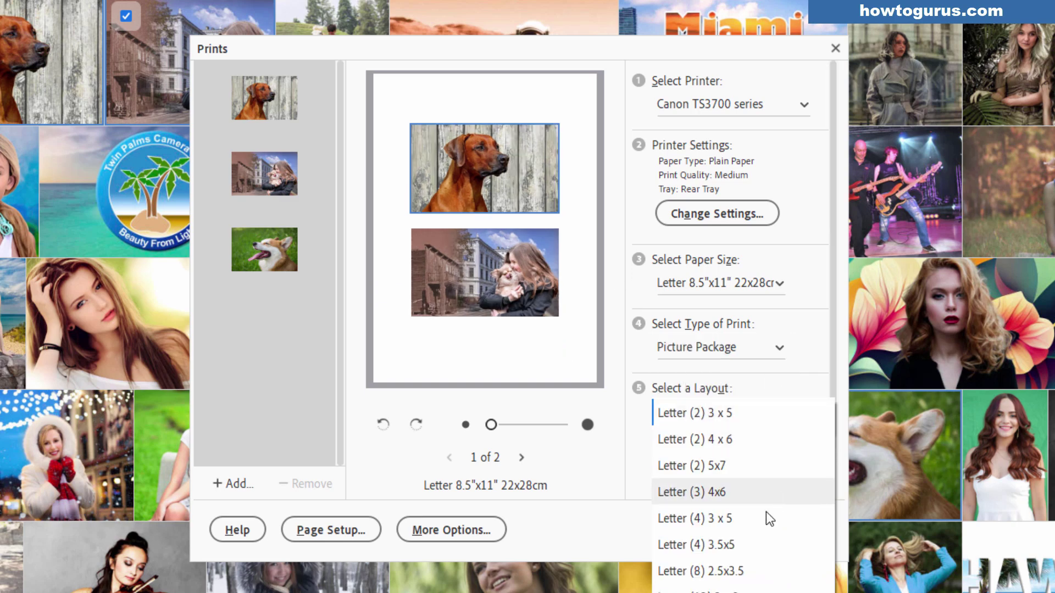
{"action": "left_click", "coordinate": [757, 544]}
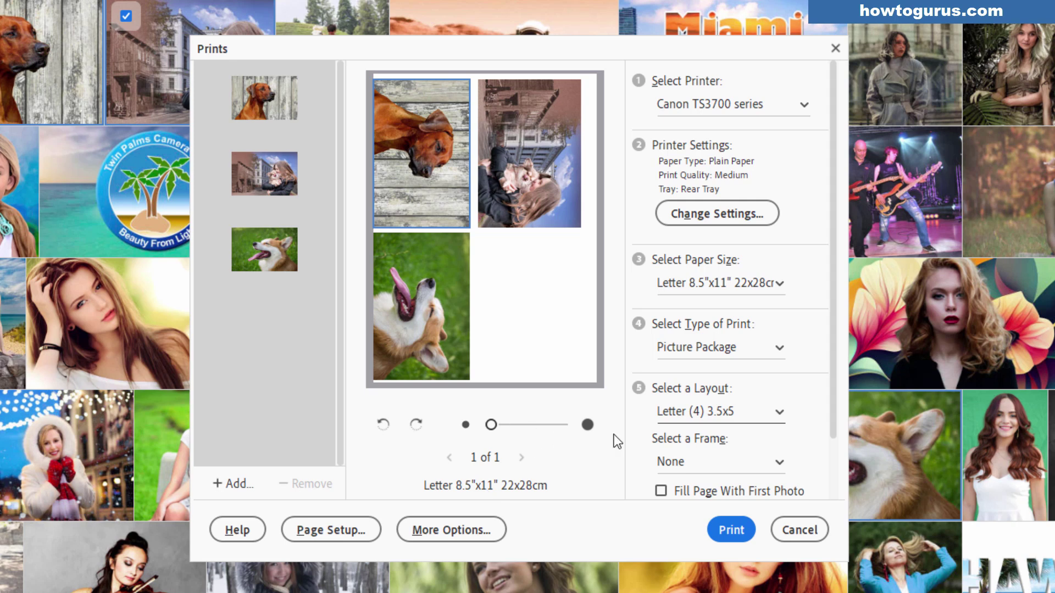
{"action": "left_click_drag", "start_coordinate": [830, 344], "coordinate": [831, 416]}
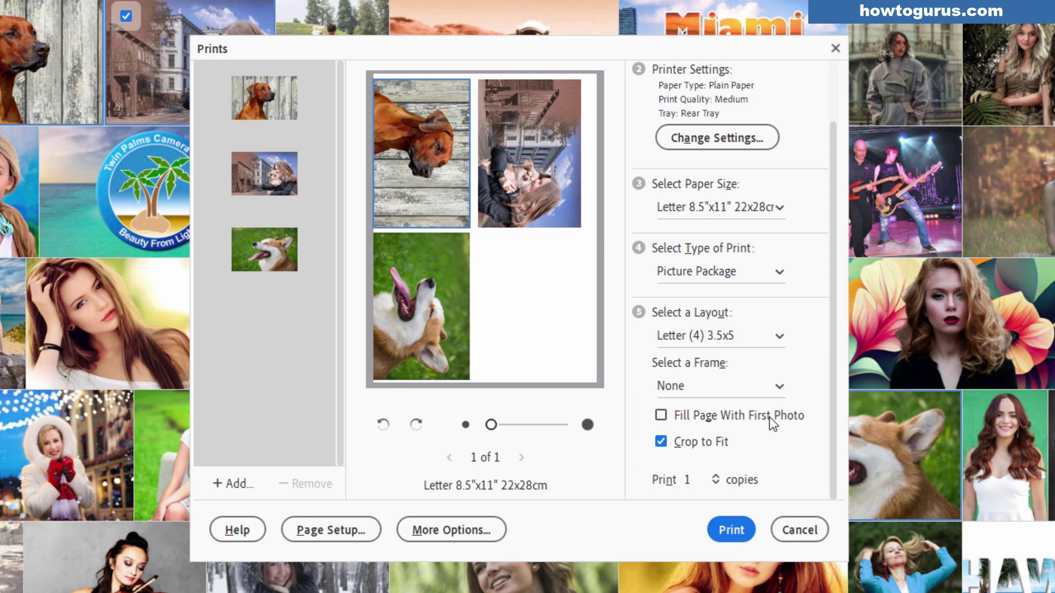
{"action": "left_click", "coordinate": [675, 416]}
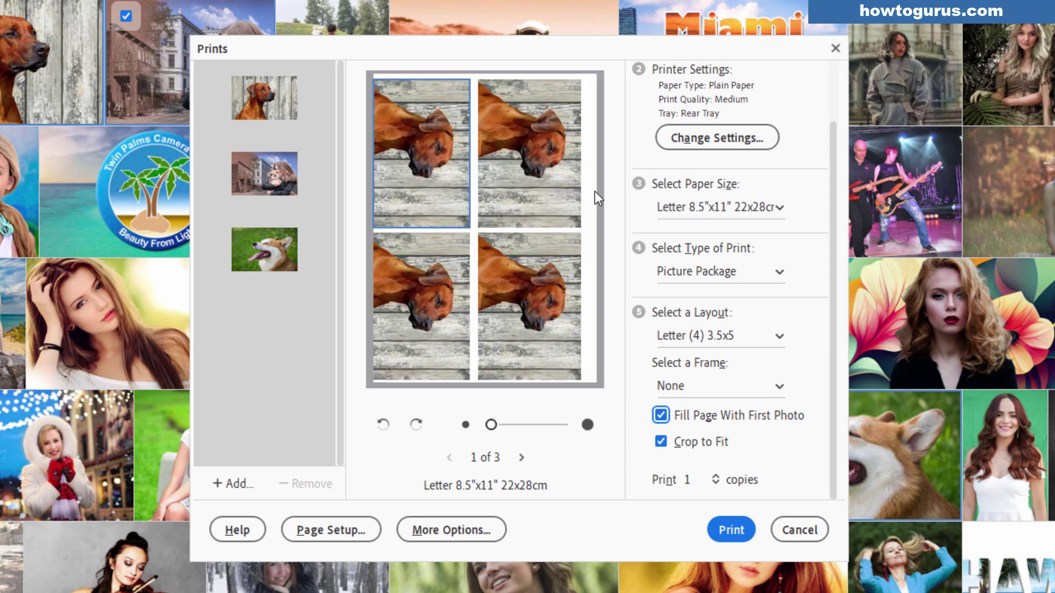
{"action": "left_click", "coordinate": [523, 458]}
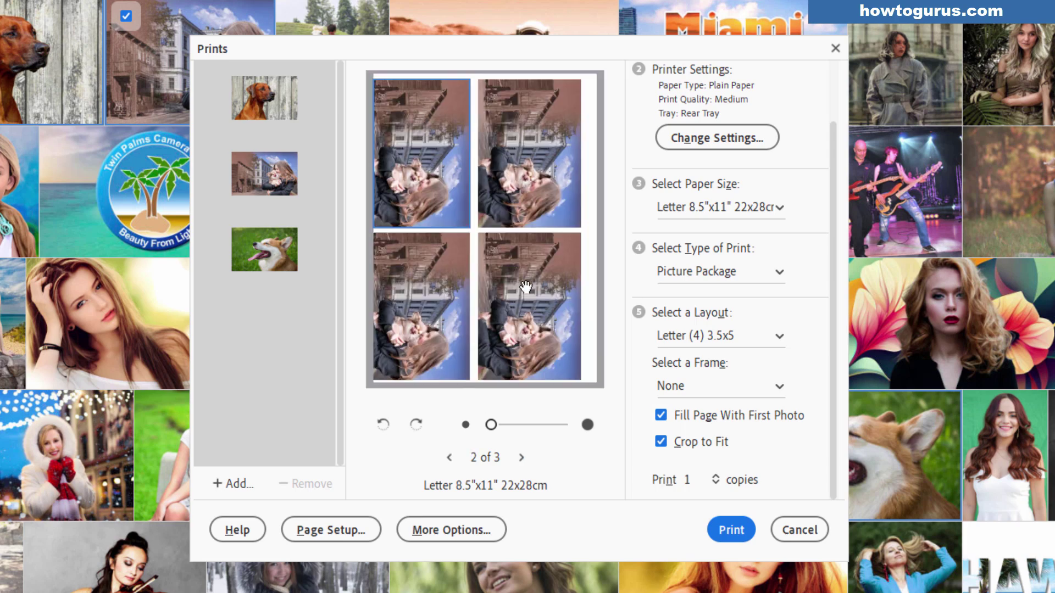
{"action": "left_click", "coordinate": [522, 457]}
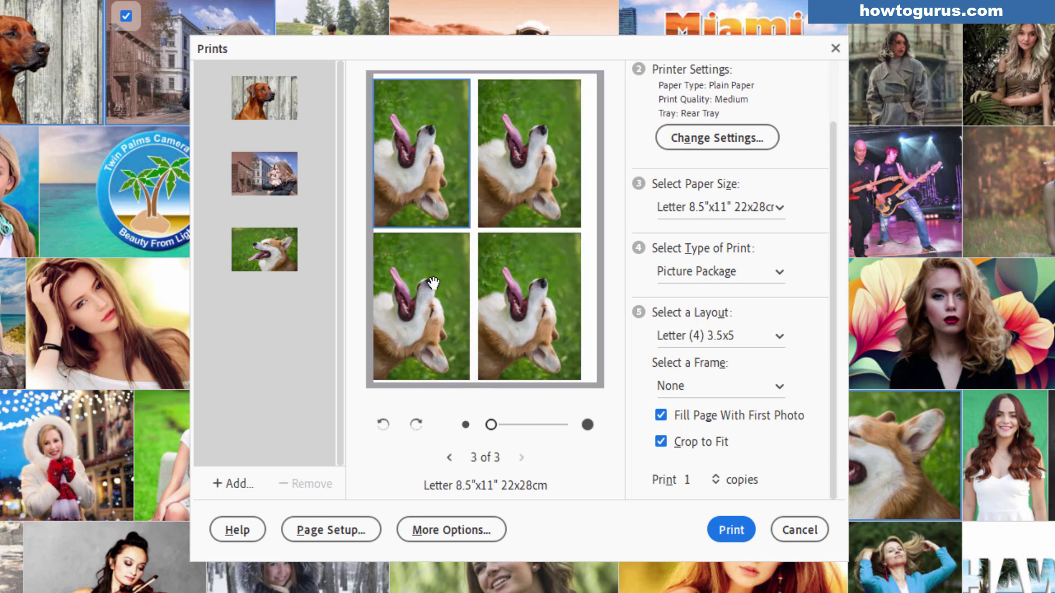
Step: Switch to the Letter (2) 4 x 6 layout with an Antique Oval frame and check each page
{"action": "left_click", "coordinate": [449, 457]}
{"action": "left_click", "coordinate": [450, 457]}
{"action": "left_click", "coordinate": [779, 331]}
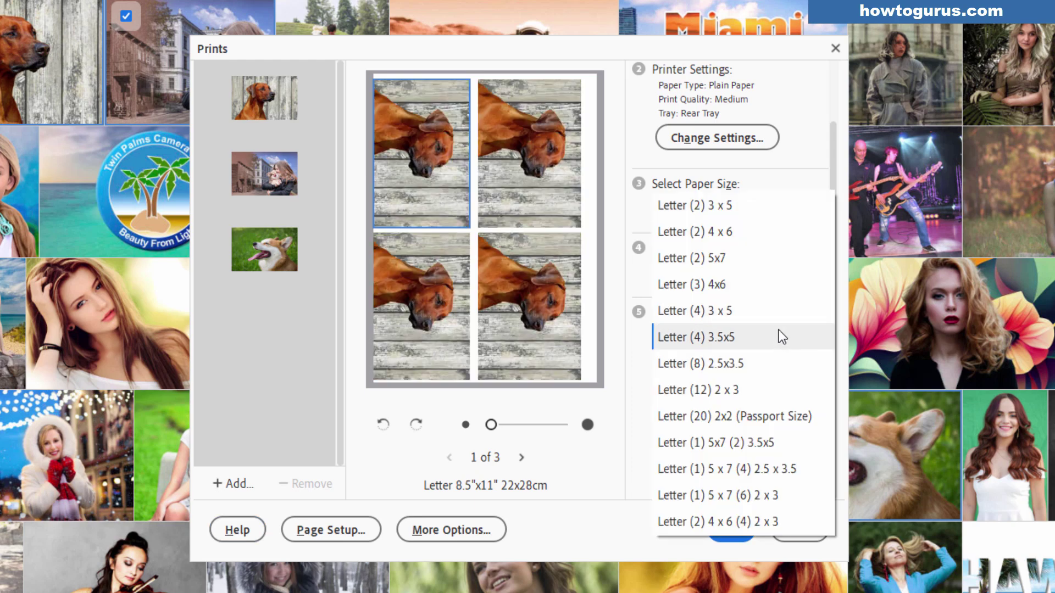
{"action": "left_click", "coordinate": [758, 242]}
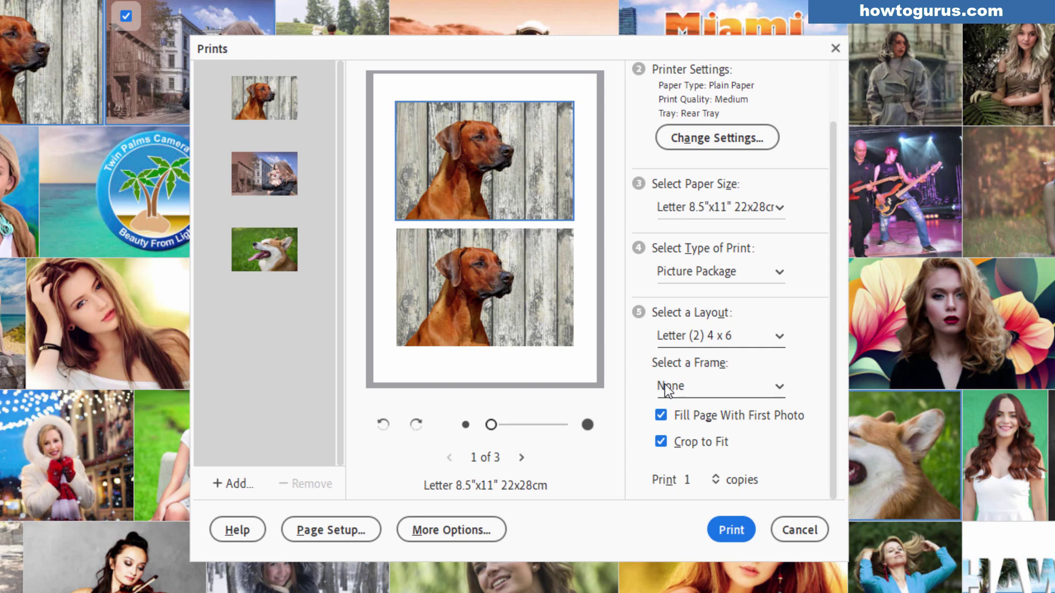
{"action": "left_click", "coordinate": [753, 388]}
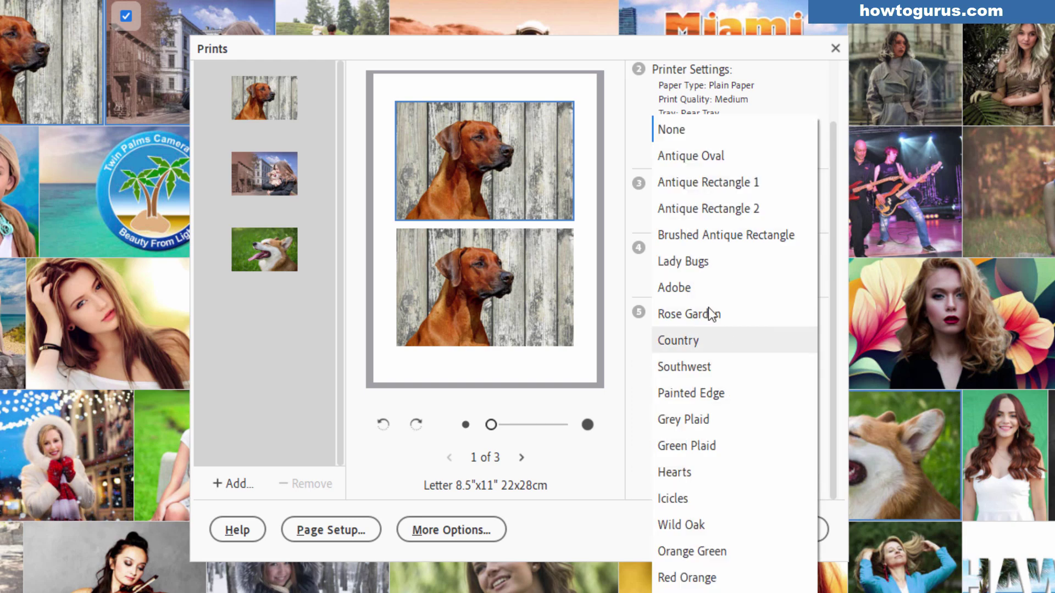
{"action": "left_click", "coordinate": [701, 158]}
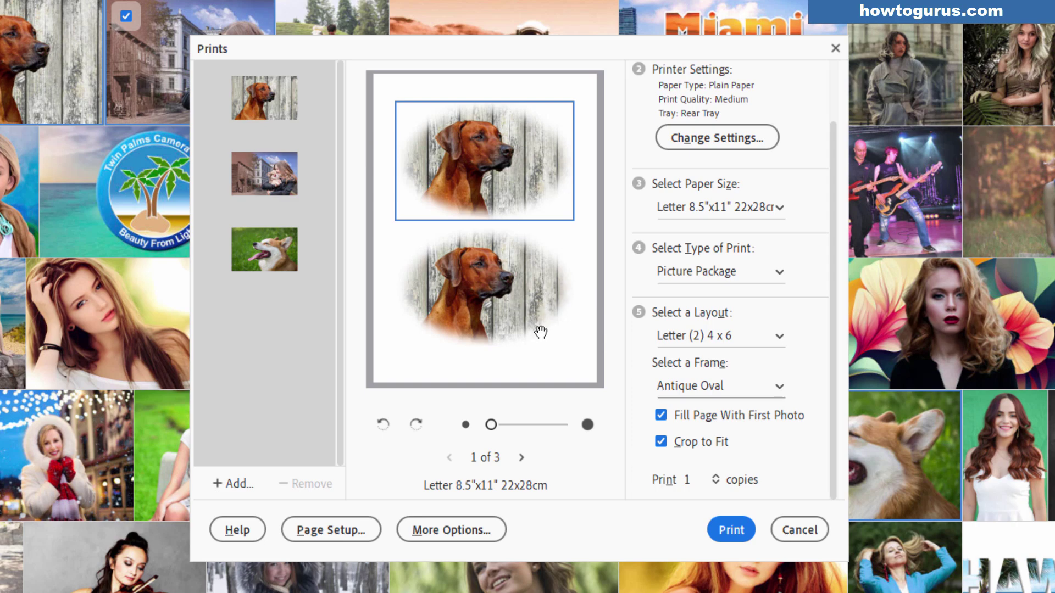
{"action": "left_click", "coordinate": [521, 457]}
{"action": "left_click", "coordinate": [521, 458]}
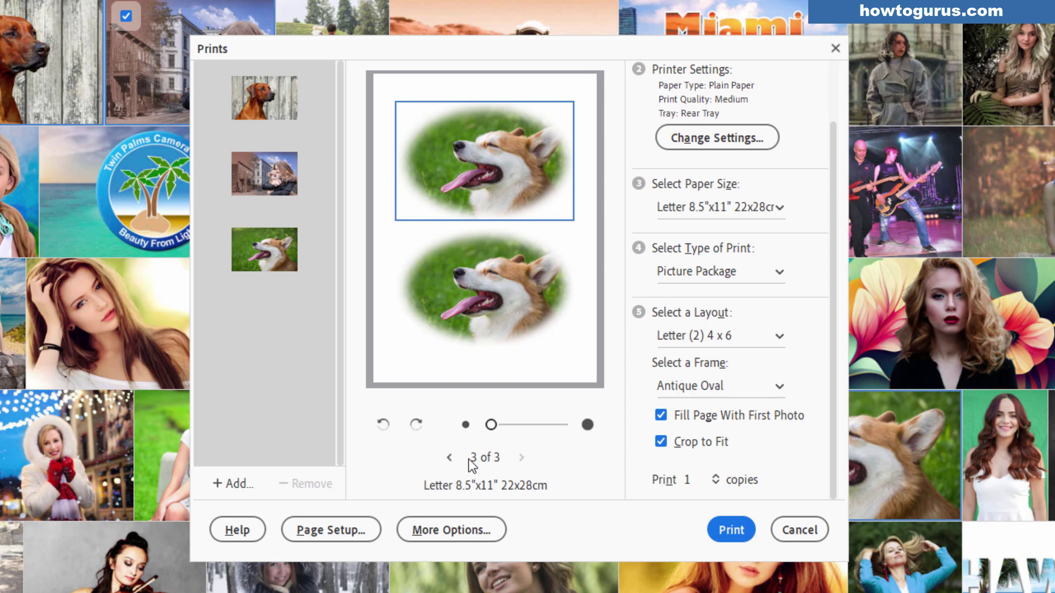
{"action": "left_click", "coordinate": [449, 458]}
{"action": "left_click", "coordinate": [449, 457]}
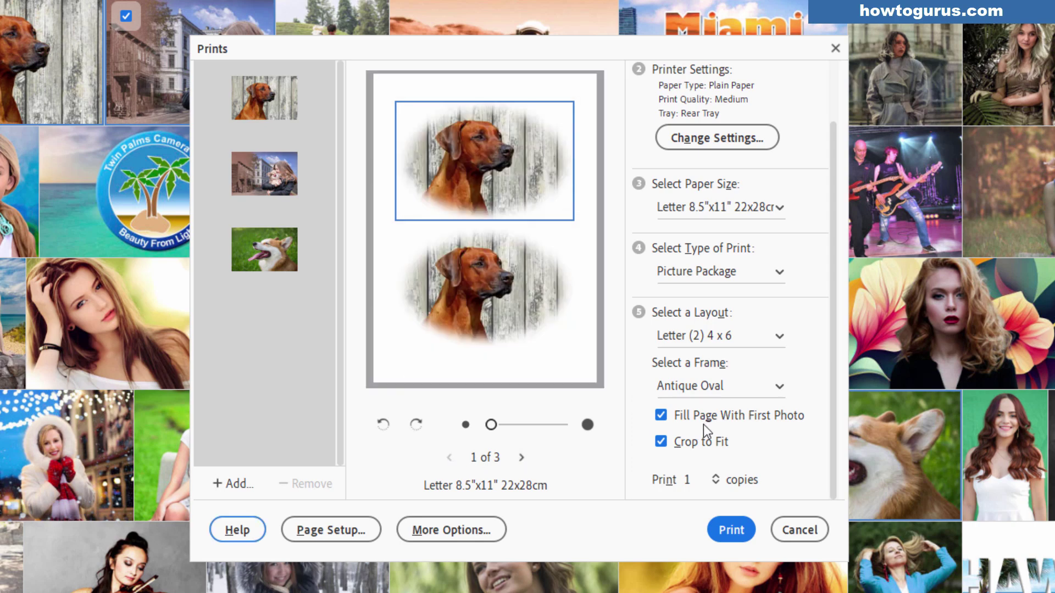
Step: Try the Antique Rectangle 1 and Rose Garden frames, settling on Painted Edge
{"action": "left_click", "coordinate": [745, 392]}
{"action": "left_click", "coordinate": [714, 183]}
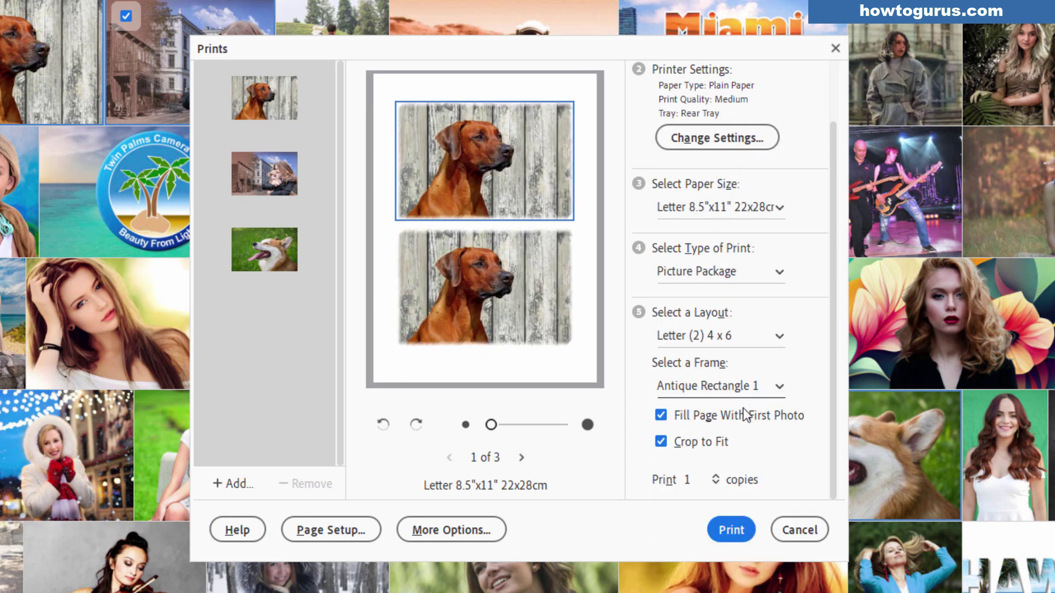
{"action": "left_click", "coordinate": [742, 386]}
{"action": "left_click", "coordinate": [711, 317]}
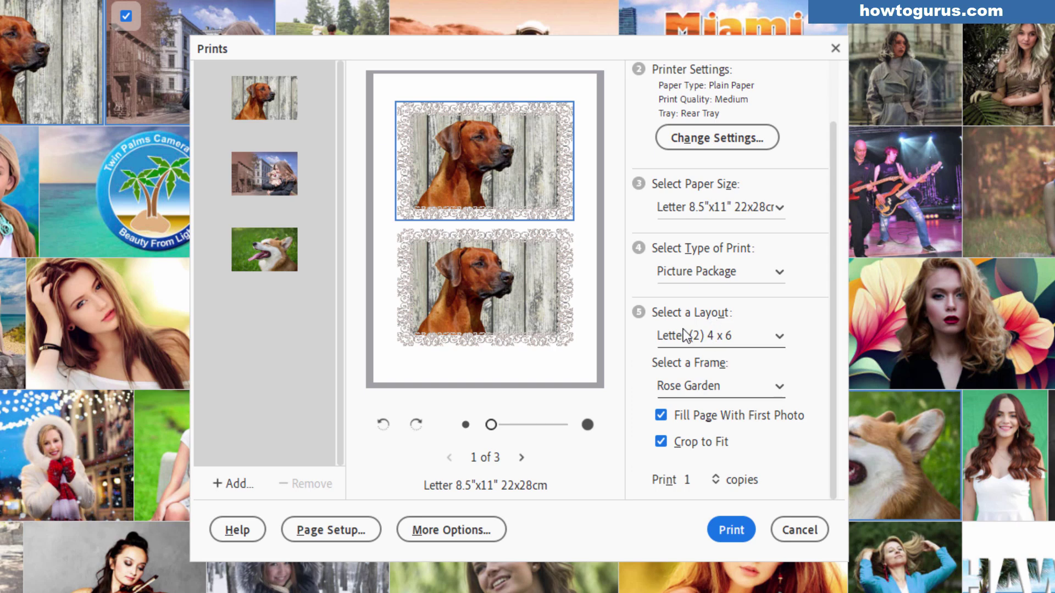
{"action": "left_click", "coordinate": [756, 384]}
{"action": "left_click", "coordinate": [730, 393]}
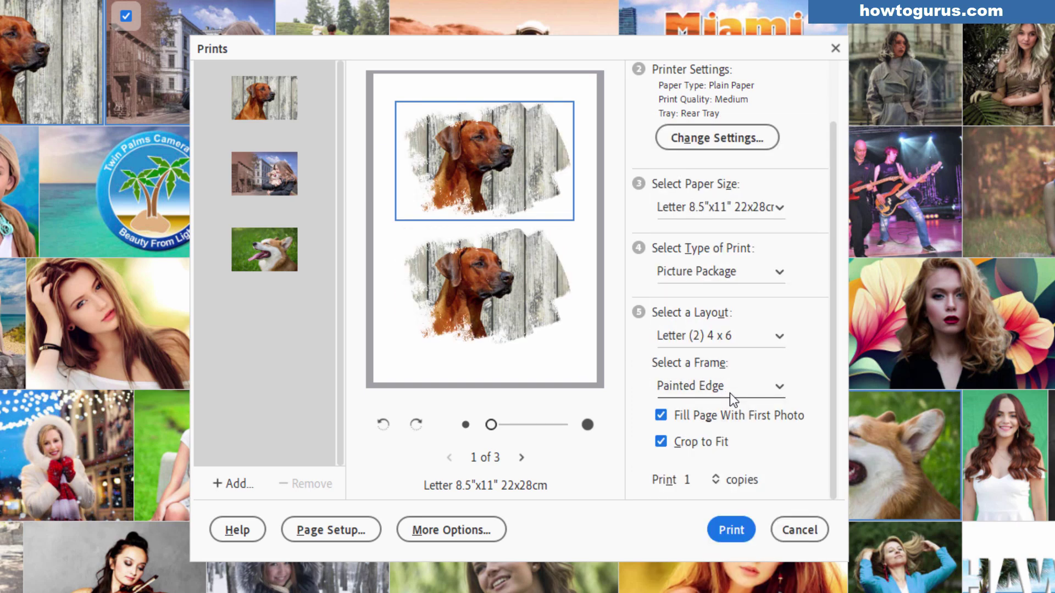
{"action": "left_click", "coordinate": [729, 390]}
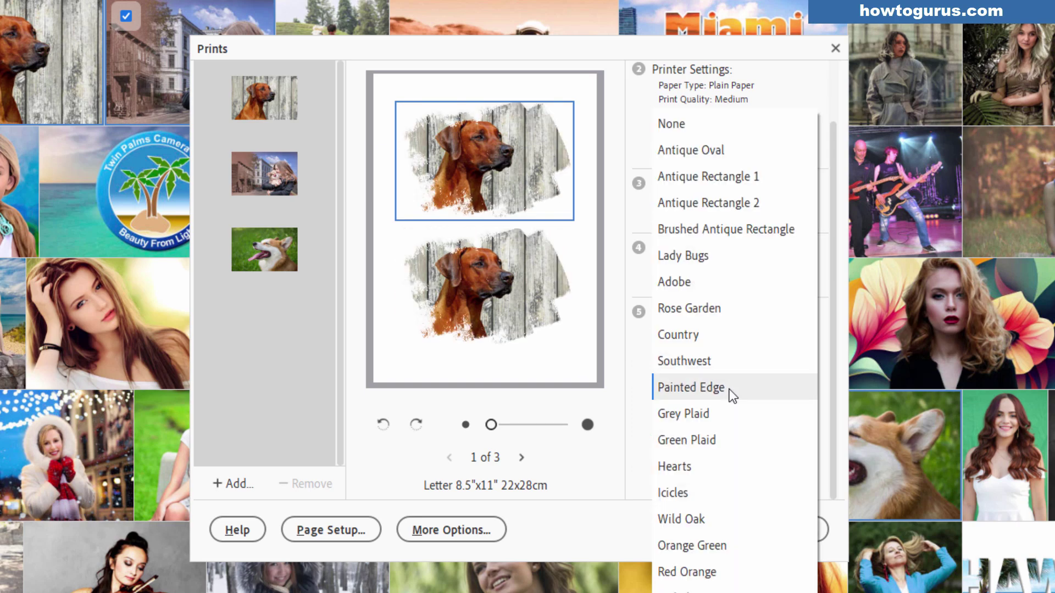
Step: Try the Wild Oak, Classic Oval, Heartfelt and Sci-Fi frames, then set the frame to None
{"action": "left_click", "coordinate": [729, 524]}
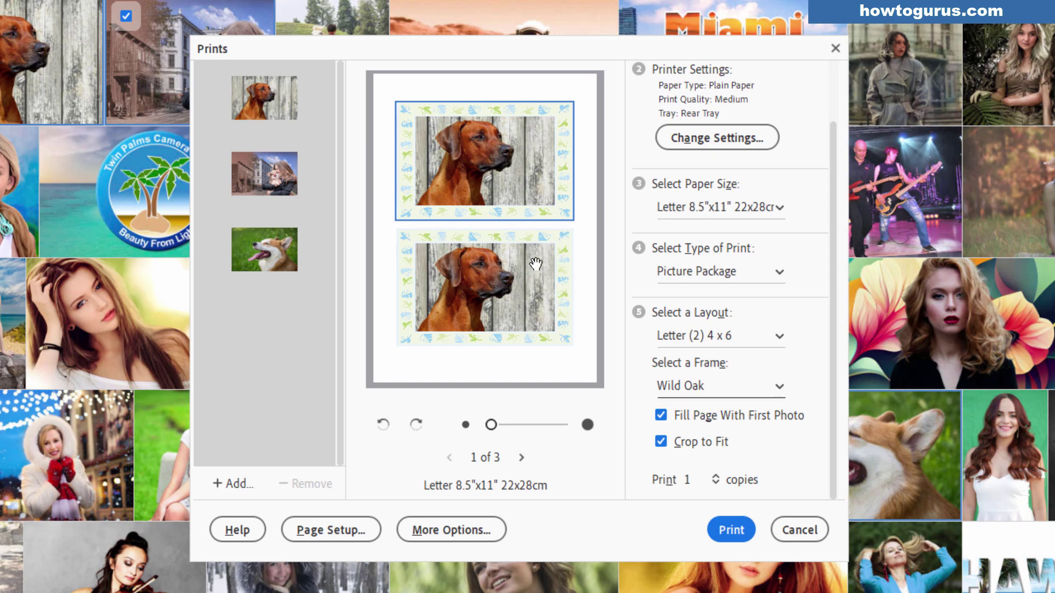
{"action": "left_click", "coordinate": [726, 385]}
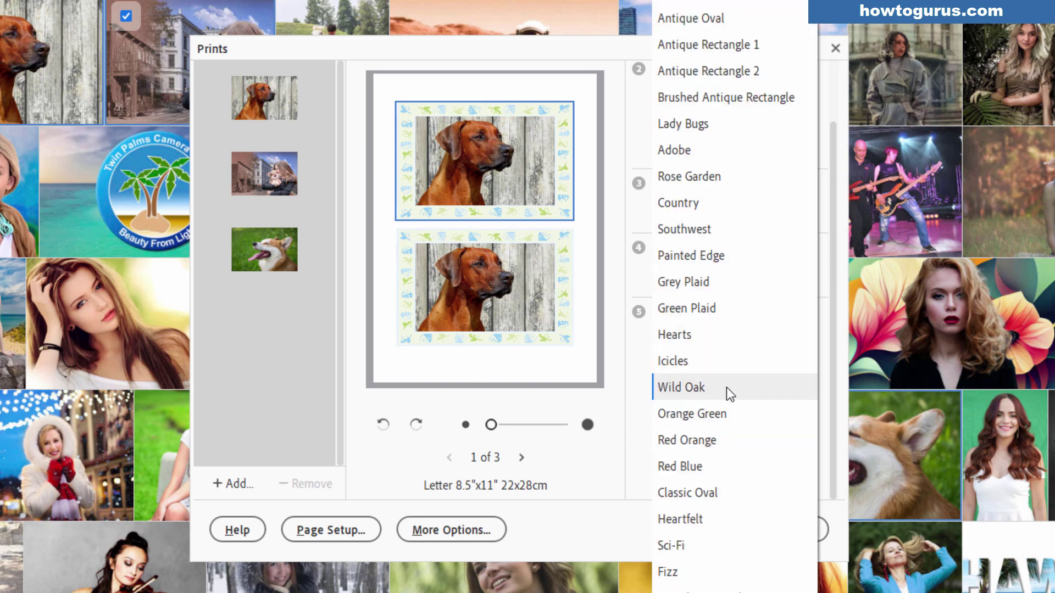
{"action": "left_click", "coordinate": [730, 493]}
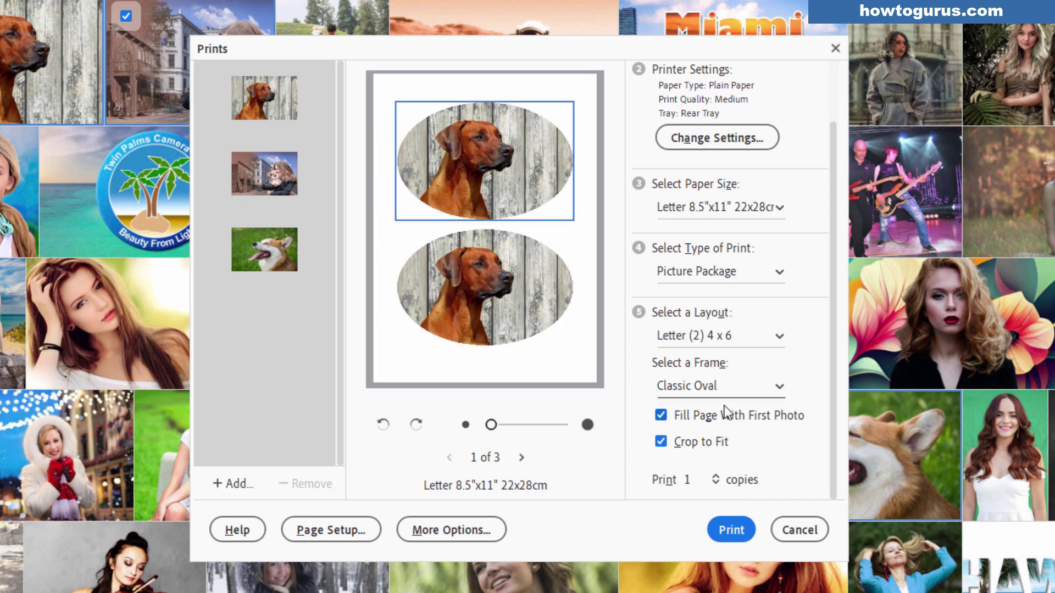
{"action": "left_click", "coordinate": [709, 388]}
{"action": "left_click", "coordinate": [704, 426]}
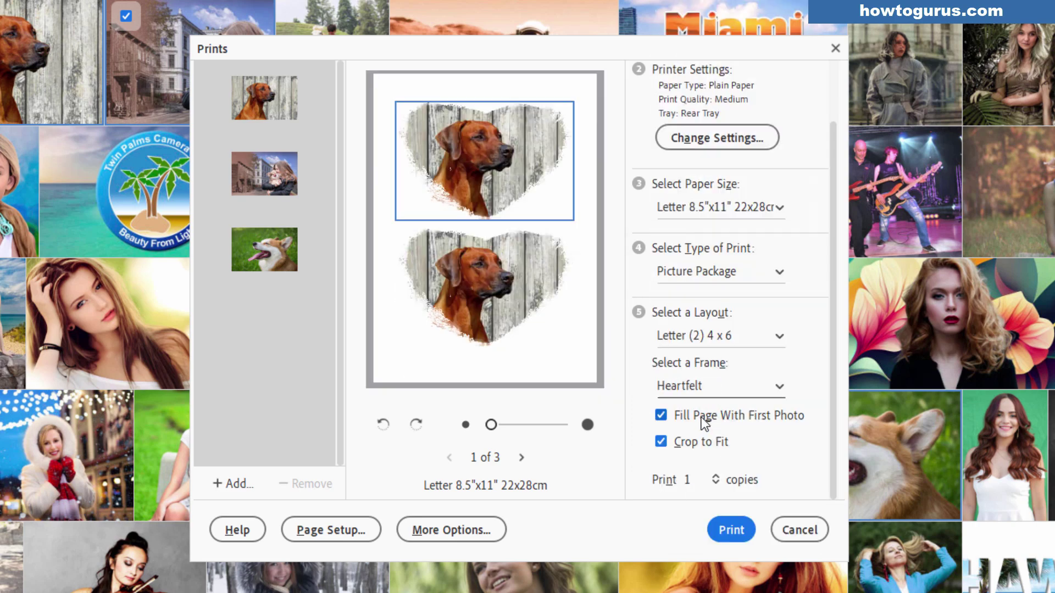
{"action": "left_click", "coordinate": [725, 389]}
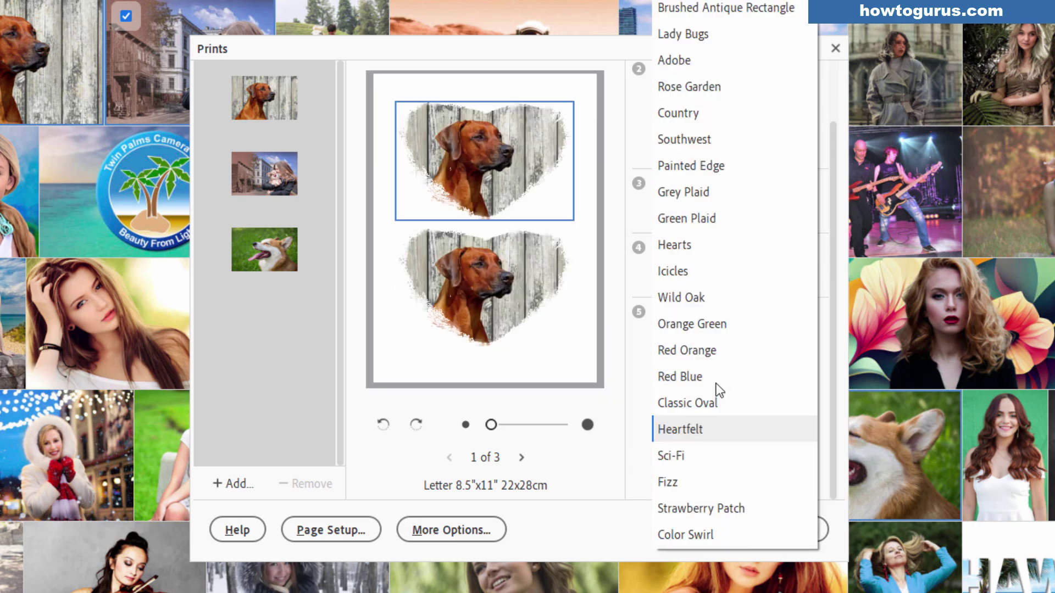
{"action": "left_click", "coordinate": [706, 452]}
{"action": "left_click", "coordinate": [700, 5]}
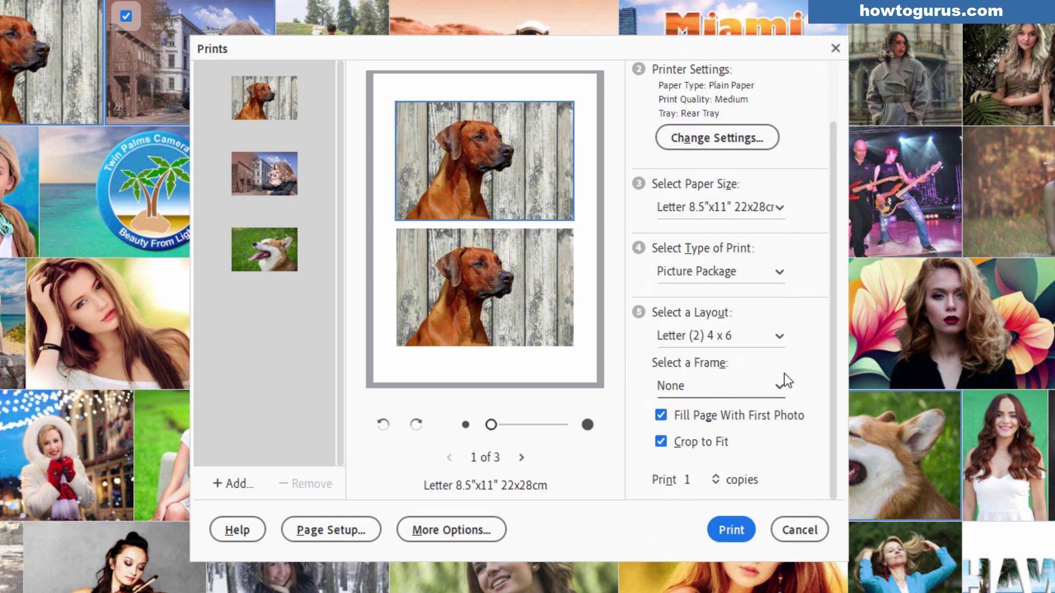
Step: Apply the Letter (1) 5 x 7 (4) 2.5 x 3.5 layout, previewing pages 2 and 3 before returning to page 1
{"action": "left_click", "coordinate": [779, 336]}
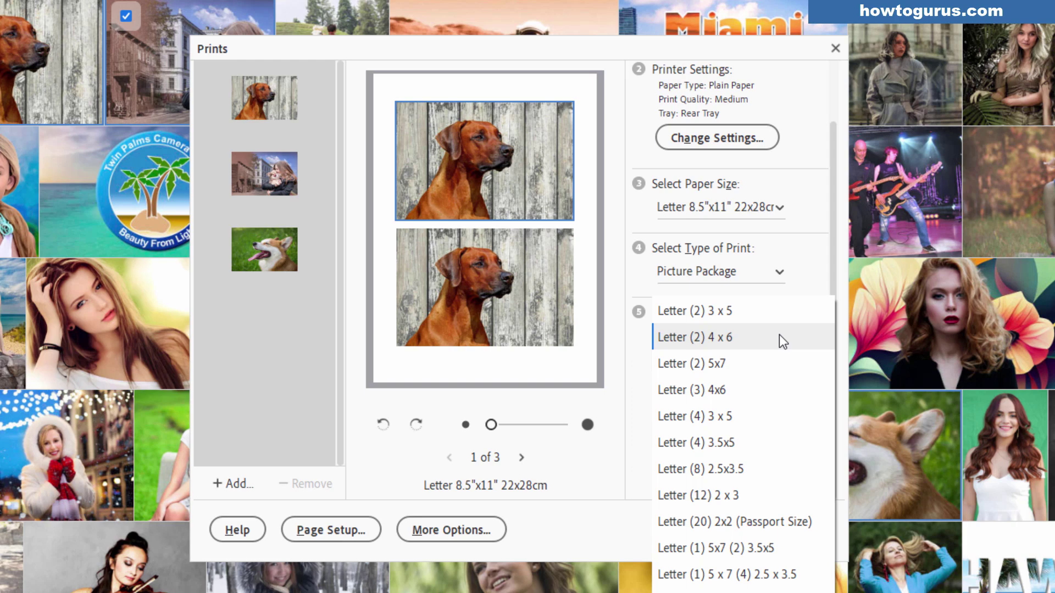
{"action": "left_click", "coordinate": [796, 577]}
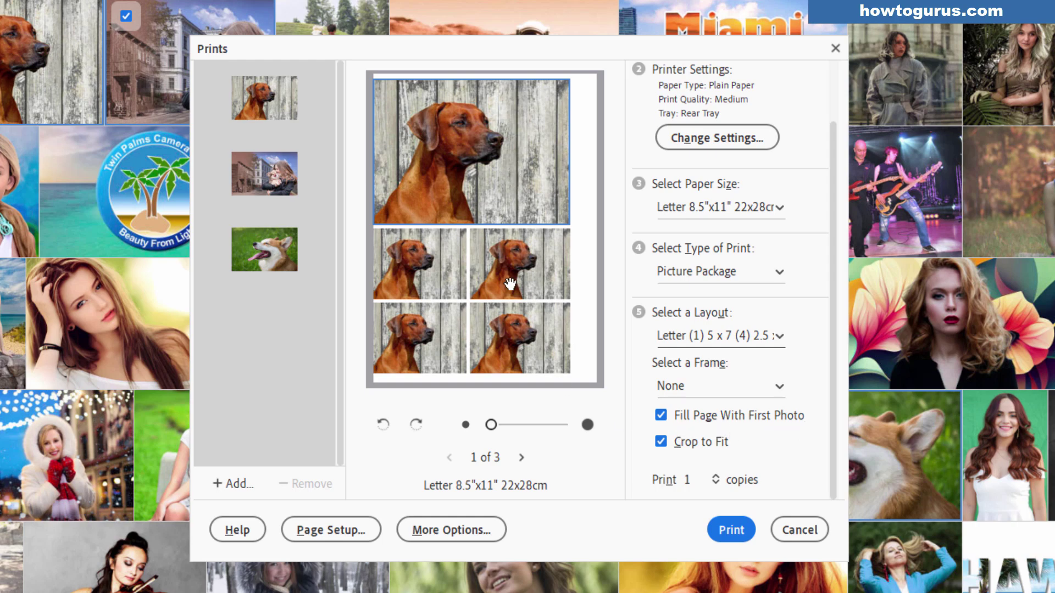
{"action": "left_click", "coordinate": [524, 462]}
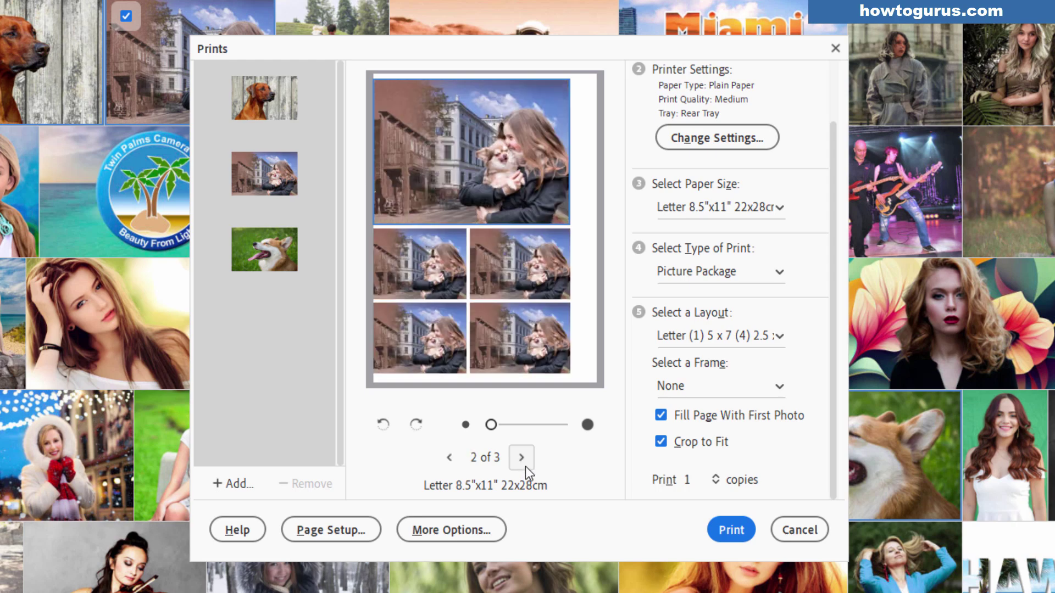
{"action": "left_click", "coordinate": [523, 461]}
{"action": "left_click", "coordinate": [450, 457]}
{"action": "left_click", "coordinate": [449, 457]}
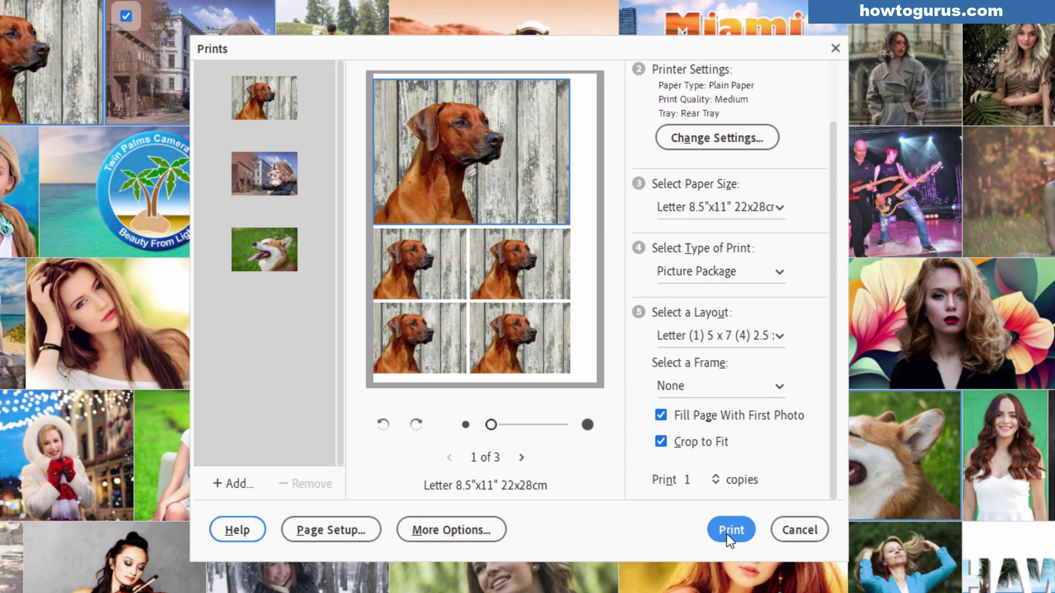